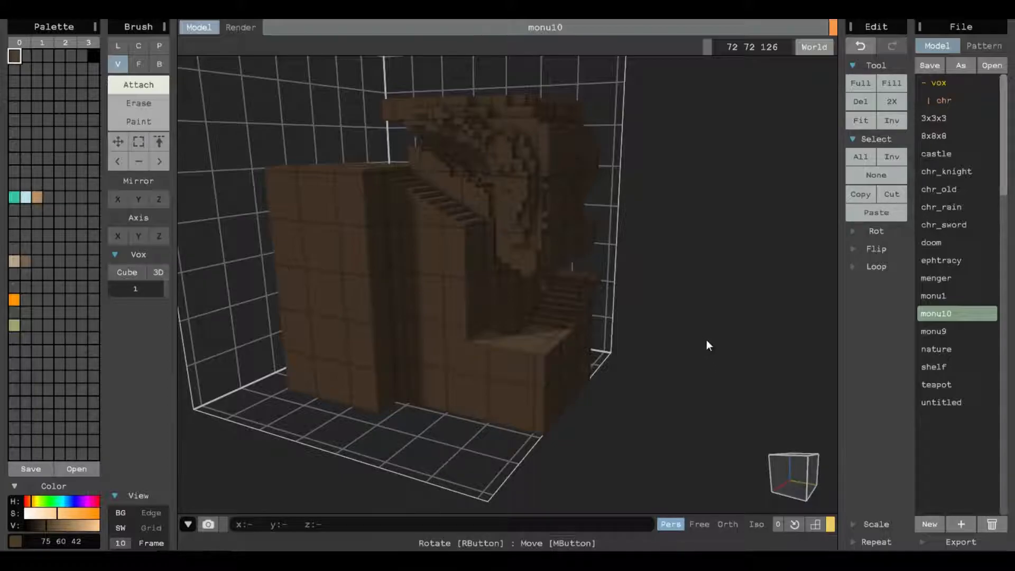
Examine the monu10 model from several angles, both in the editor and as a render.
right_click_drag(703, 307, 465, 379)
scroll(496, 278, "up", 3)
middle_click_drag(496, 278, 481, 256)
right_click_drag(480, 256, 573, 398)
scroll(498, 268, "down", 2)
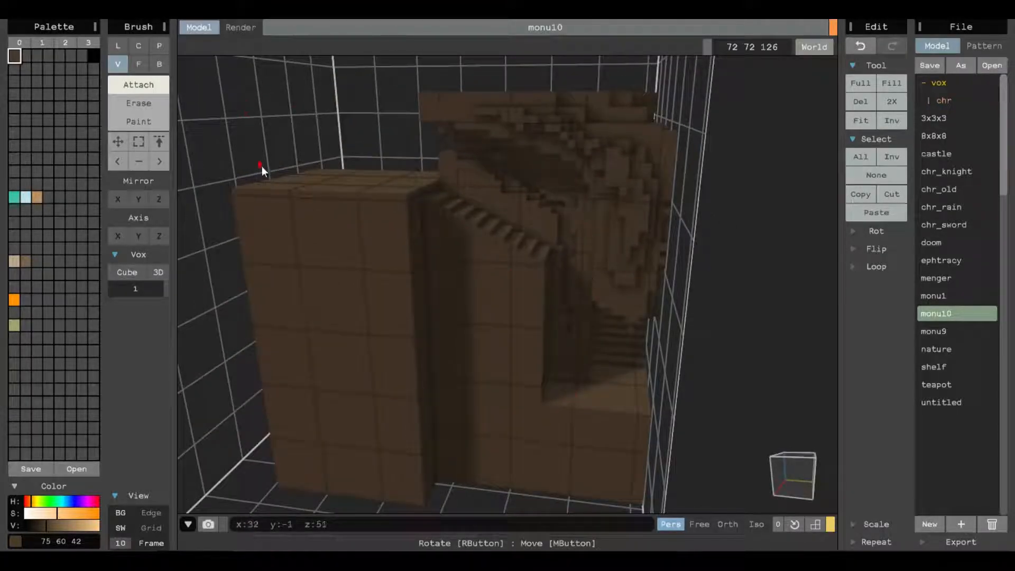
left_click(234, 25)
scroll(537, 230, "down", 4)
right_click_drag(538, 263, 574, 253)
right_click_drag(508, 244, 681, 281)
scroll(678, 281, "up", 3)
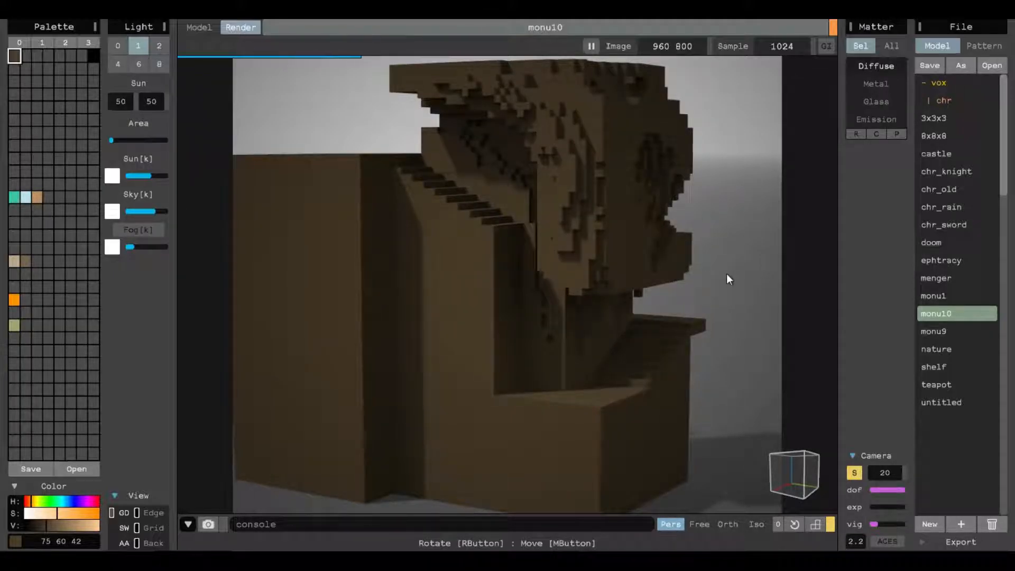
Reduce the render camera's depth of field and vignette, and raise its exposure.
left_click(852, 473)
left_click(852, 473)
mouse_move(885, 496)
left_mouse_down()
mouse_move(874, 493)
mouse_move(904, 522)
mouse_move(814, 523)
mouse_move(930, 511)
mouse_move(840, 509)
mouse_move(887, 509)
left_mouse_up()
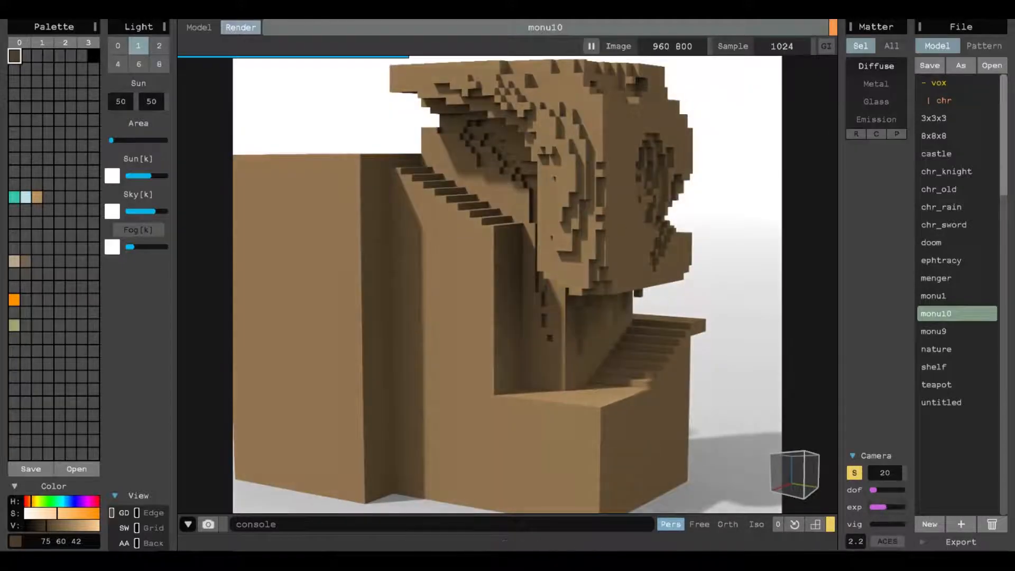
Return to the model editor and recolour the tan palette swatch to an orange-brown of RGB 212 142 64.
left_click(199, 26)
mouse_move(605, 278)
right_mouse_down()
mouse_move(519, 240)
mouse_move(566, 245)
mouse_move(442, 249)
mouse_move(399, 210)
mouse_move(554, 227)
mouse_move(517, 247)
mouse_move(539, 234)
mouse_move(516, 236)
right_mouse_up()
scroll(568, 249, "up", 5)
scroll(540, 234, "up", 2)
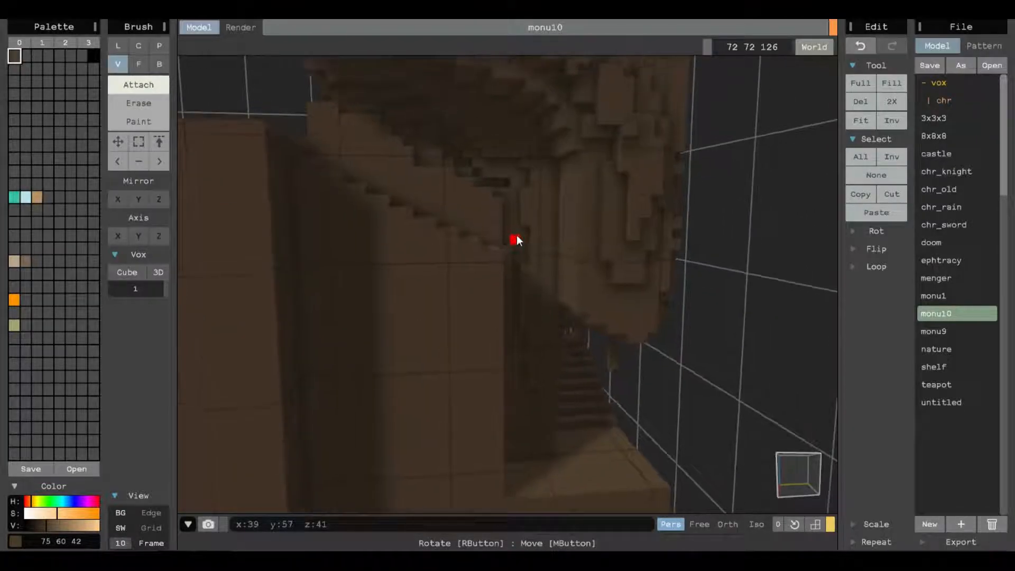
right_click_drag(518, 183, 510, 198)
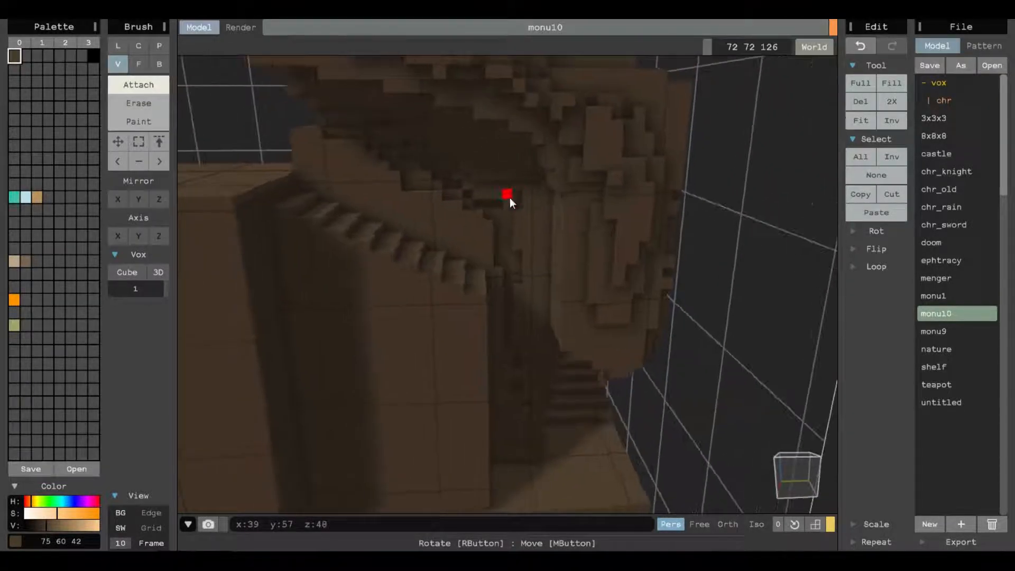
scroll(510, 198, "up", 2)
left_click(37, 197)
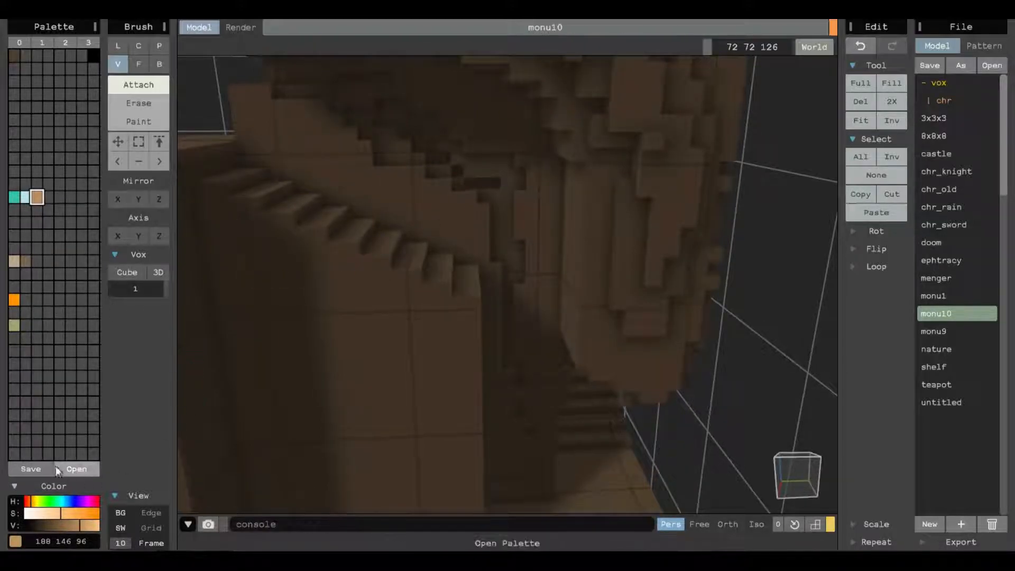
left_click(84, 525)
left_click_drag(68, 512, 87, 525)
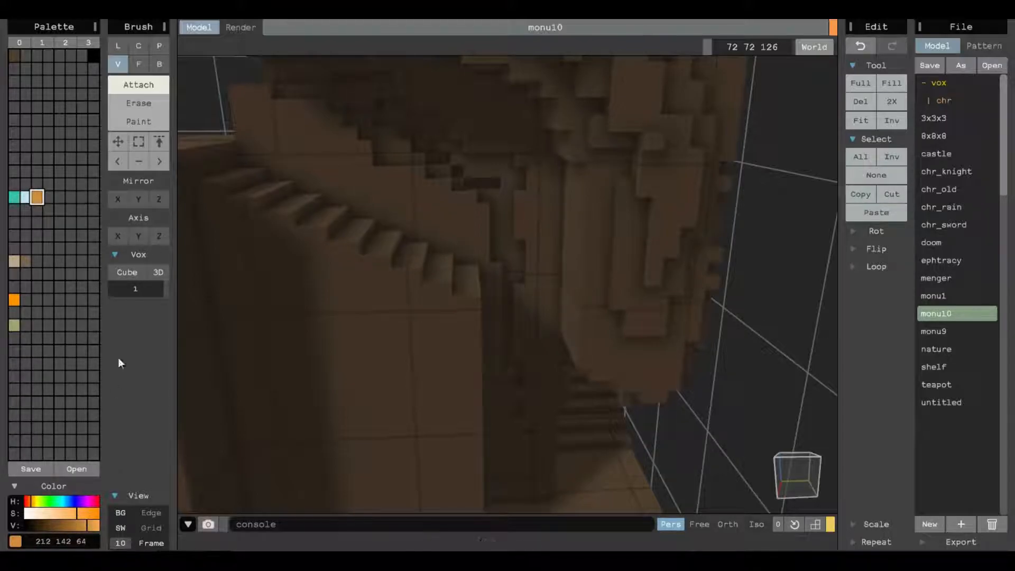
Draw two parallel vertical ladder rails in Line mode, down the wall recess beside the stairs.
left_click(118, 46)
mouse_move(382, 294)
right_mouse_down()
mouse_move(354, 320)
mouse_move(260, 262)
mouse_move(535, 215)
mouse_move(503, 234)
right_mouse_up()
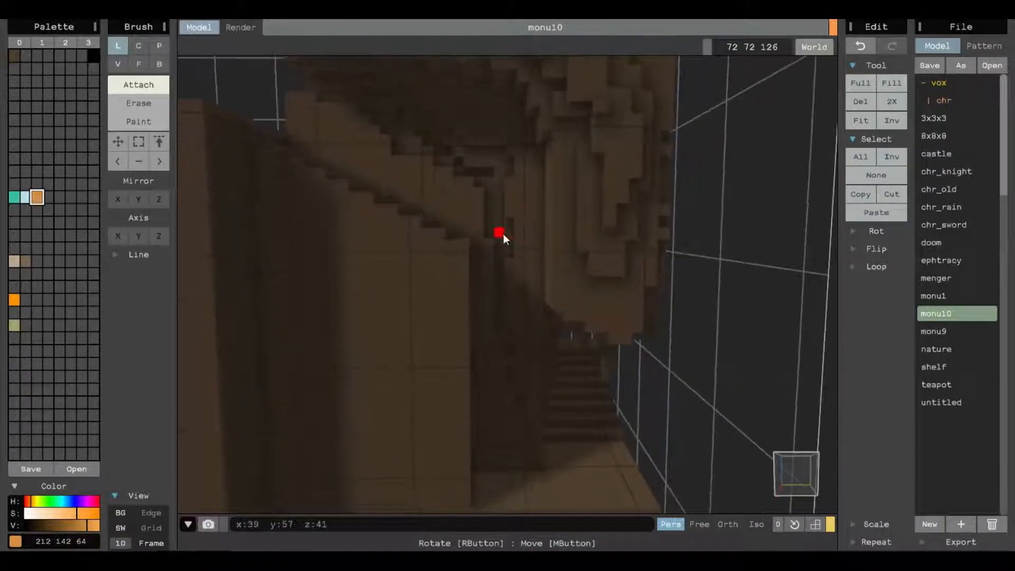
left_click_drag(490, 242, 493, 469)
mouse_move(532, 243)
left_mouse_down()
mouse_move(484, 144)
mouse_move(520, 343)
mouse_move(529, 469)
left_mouse_up()
Try drawing circles on the wall above the rails in Center mode, and undo them.
mouse_move(526, 344)
right_mouse_down()
mouse_move(501, 344)
mouse_move(525, 332)
mouse_move(521, 317)
right_mouse_up()
key("c")
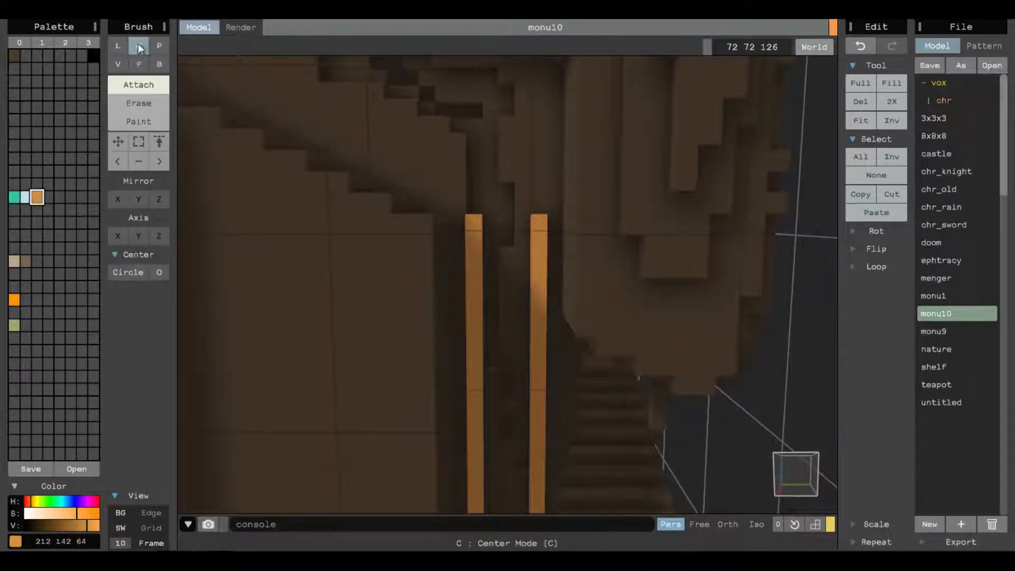
mouse_move(469, 135)
left_mouse_down()
mouse_move(511, 186)
mouse_move(492, 126)
mouse_move(575, 256)
left_mouse_up()
mouse_move(441, 104)
left_mouse_down()
mouse_move(446, 131)
mouse_move(523, 211)
mouse_move(517, 182)
left_mouse_up()
left_click_drag(489, 112, 526, 175)
scroll(528, 159, "down", 5)
key("ctrl+z")
key("ctrl+z")
key("ctrl+z")
key("ctrl+z")
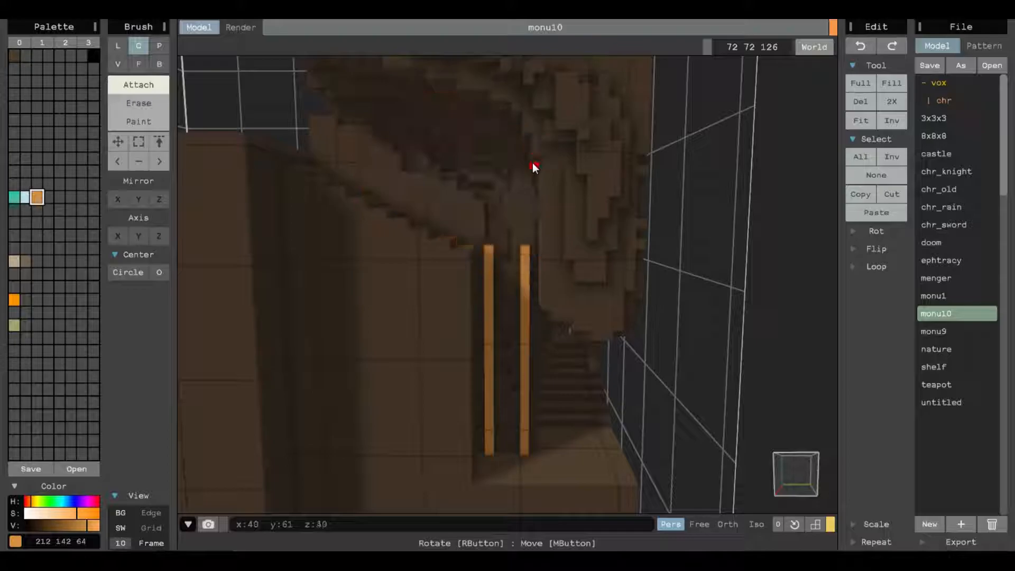
scroll(532, 162, "up", 3)
left_click(159, 45)
mouse_move(480, 144)
right_mouse_down()
mouse_move(402, 278)
mouse_move(374, 242)
mouse_move(297, 192)
mouse_move(459, 352)
right_mouse_up()
scroll(493, 283, "down", 3)
right_click_drag(493, 283, 405, 239)
Try freehand strokes in Voxel mode between and around the two rails, and undo them.
left_click(117, 64)
mouse_move(512, 193)
right_mouse_down()
mouse_move(512, 222)
mouse_move(486, 221)
mouse_move(484, 256)
right_mouse_up()
left_click_drag(469, 245, 515, 248)
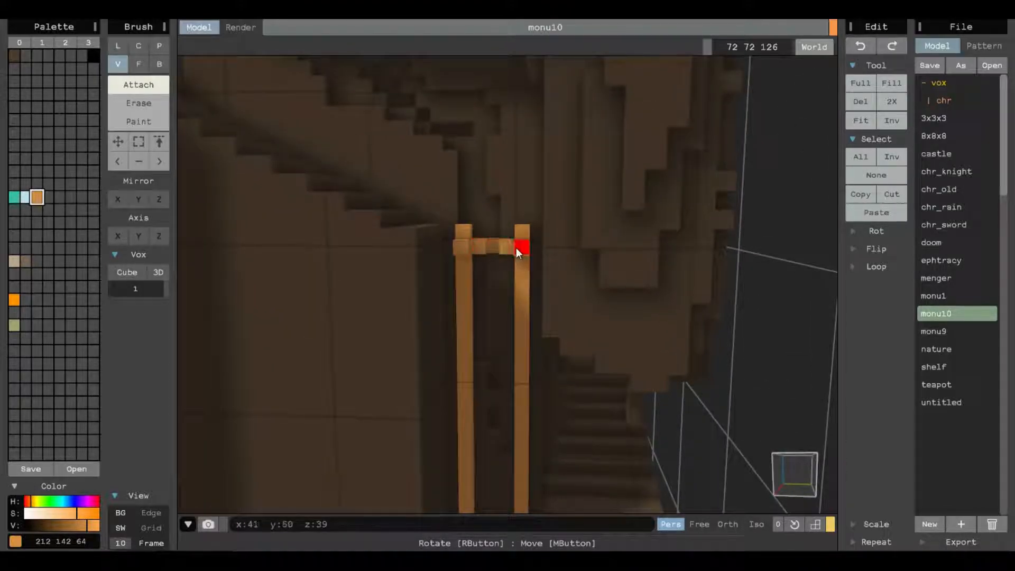
mouse_move(451, 128)
left_mouse_down()
mouse_move(571, 204)
mouse_move(529, 169)
left_mouse_up()
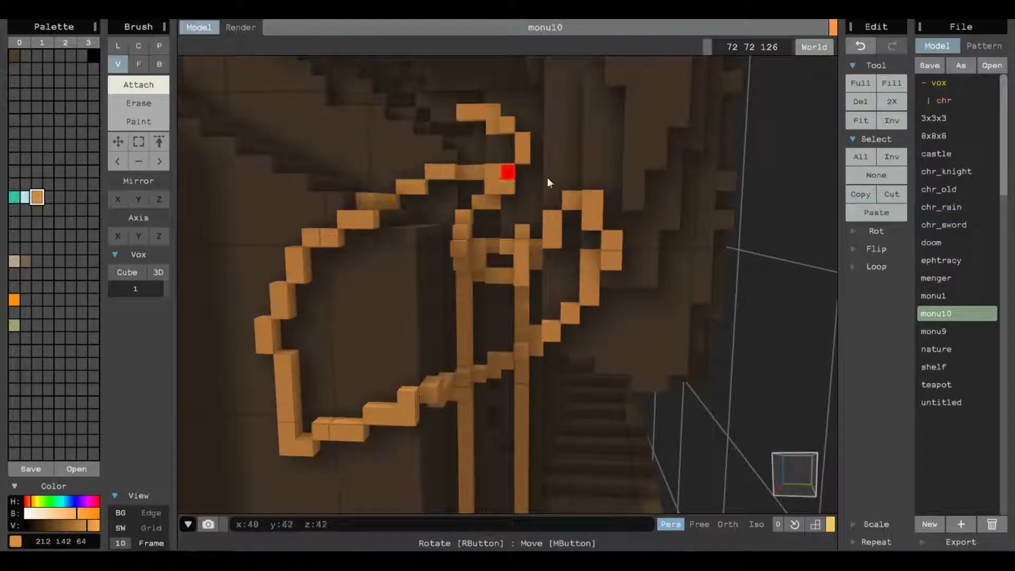
key("ctrl+z")
Try extruding surfaces of the rock around the stairs in Face mode, and undo the extrusions.
key("ctrl+z")
left_click(141, 63)
right_click_drag(376, 160, 404, 255)
mouse_move(404, 254)
left_mouse_down()
mouse_move(407, 281)
mouse_move(414, 257)
left_mouse_up()
scroll(412, 253, "down", 3)
key("ctrl+z")
left_click_drag(404, 212, 374, 204)
key("ctrl+z")
left_click_drag(475, 158, 605, 288)
key("ctrl+z")
key("ctrl+z")
Try drawing a box over the wall below the stairs in Box mode, and undo it.
key("ctrl+z")
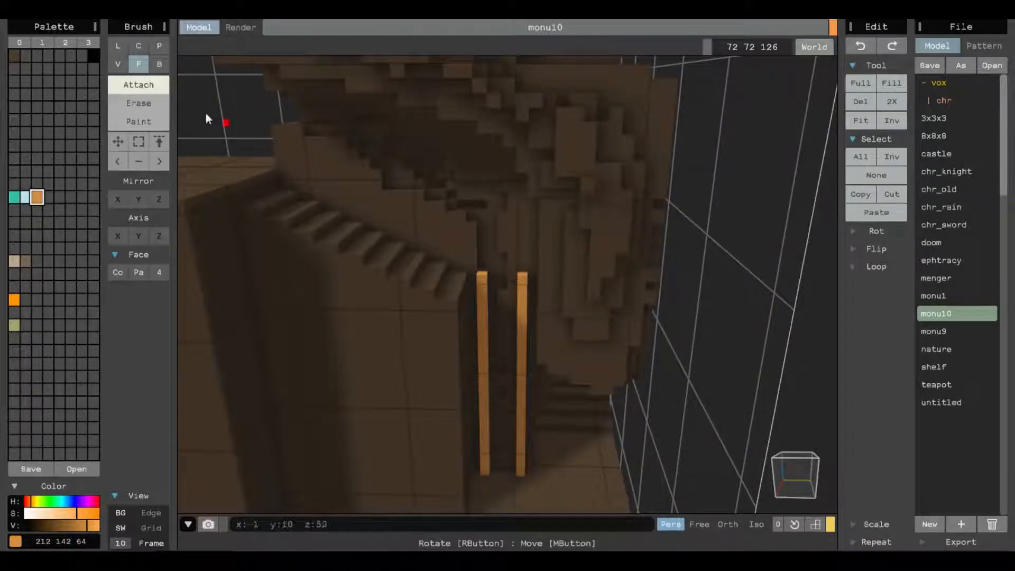
left_click(159, 64)
left_click_drag(385, 199, 437, 452)
key("ctrl+z")
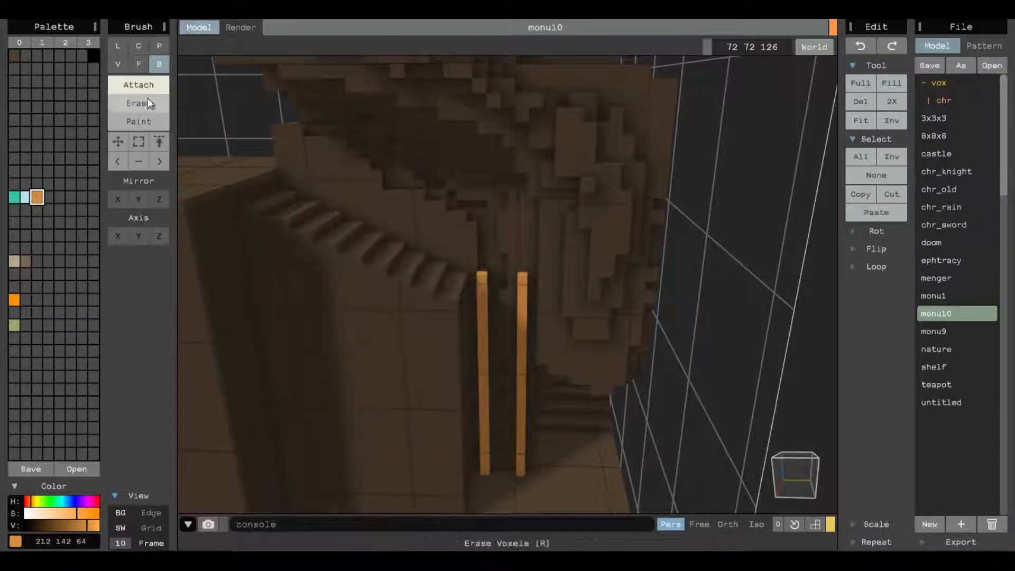
Draw the ladder's top five horizontal rungs between the rails in Line mode, leaving a one-voxel gap between them.
left_click(117, 64)
scroll(513, 300, "up", 3)
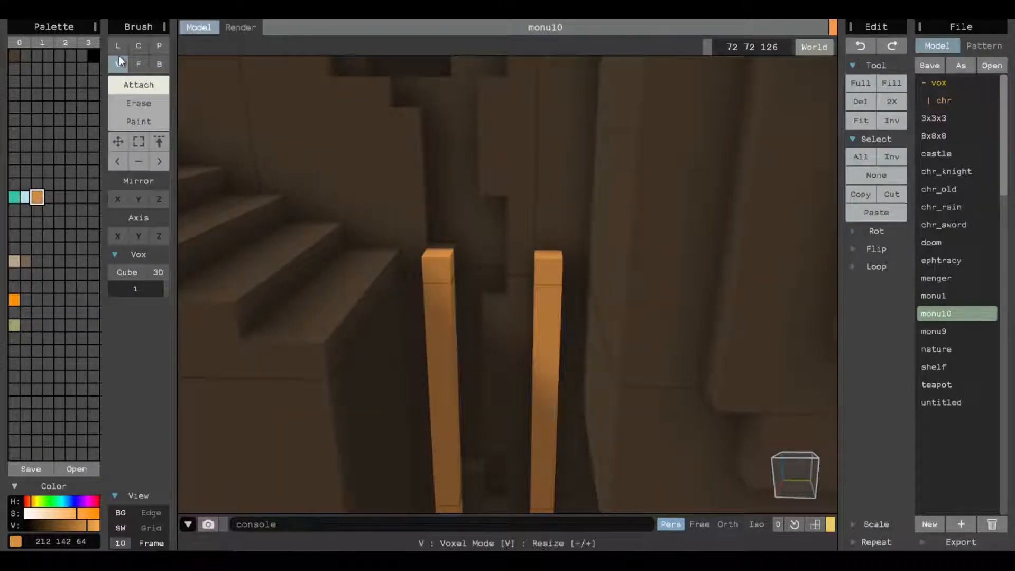
left_click(118, 46)
scroll(574, 311, "up", 2)
mouse_move(411, 278)
left_mouse_down()
mouse_move(479, 295)
mouse_move(467, 310)
left_mouse_up()
right_click_drag(467, 307, 462, 316)
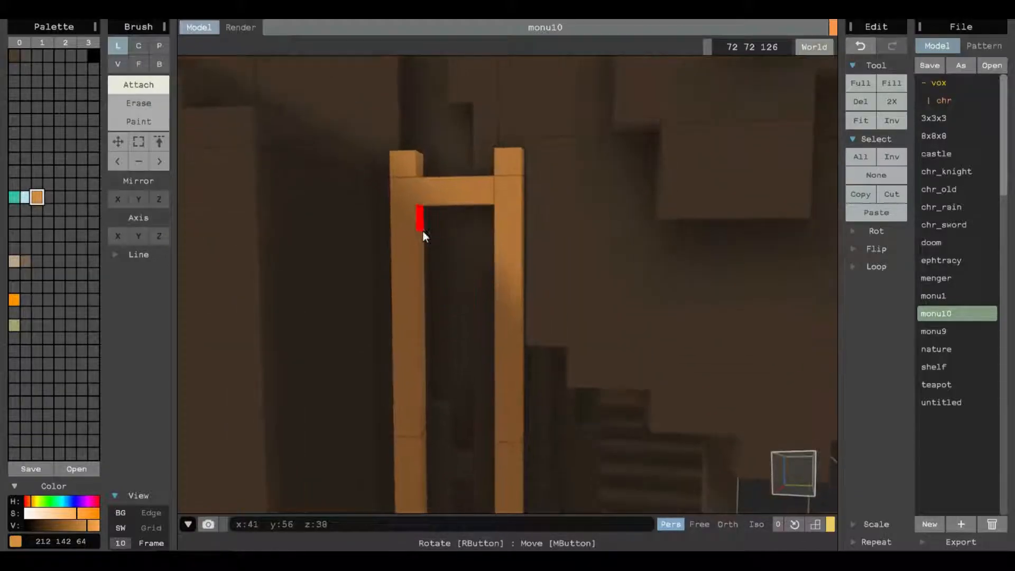
left_click_drag(422, 233, 494, 247)
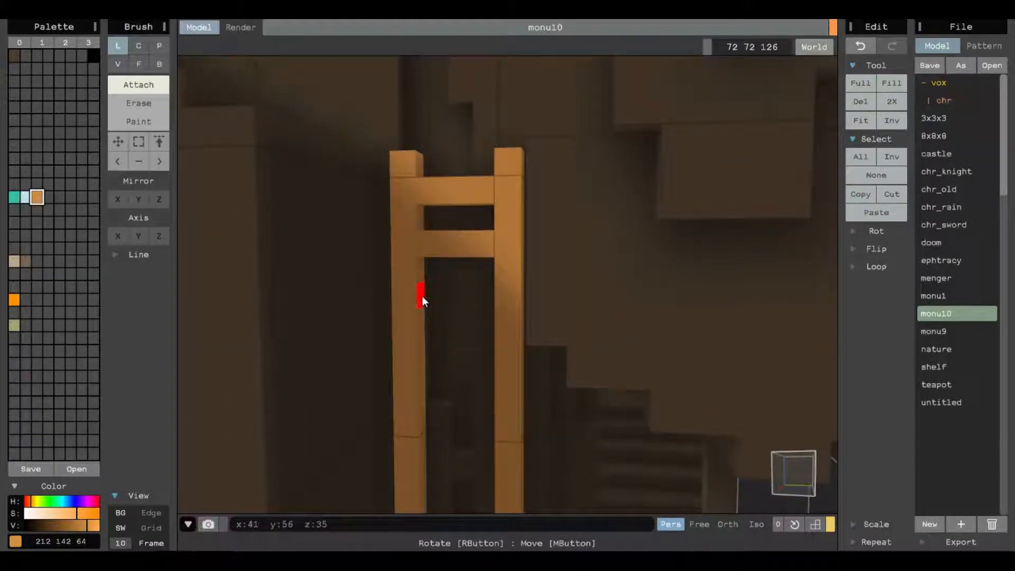
left_click_drag(424, 339, 500, 356)
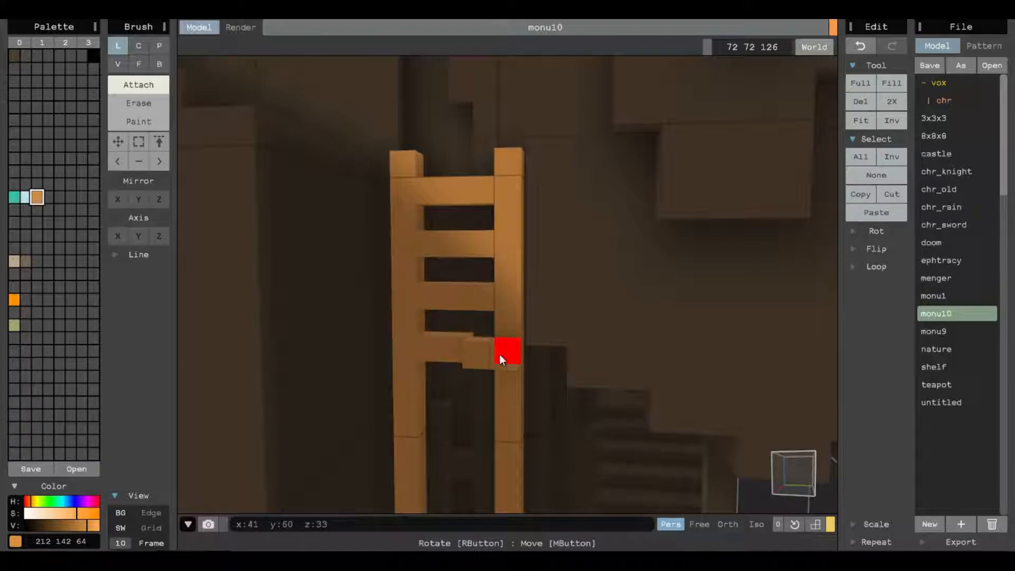
left_click_drag(424, 394, 497, 405)
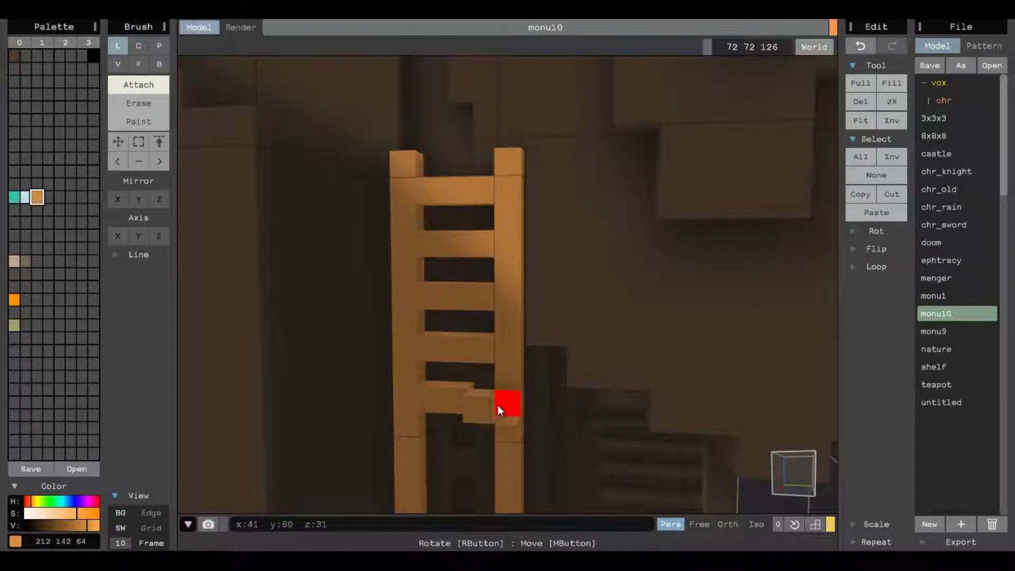
Draw seven more evenly spaced rungs between the rails, continuing down to the foot of the ladder.
right_click_drag(508, 414, 401, 336)
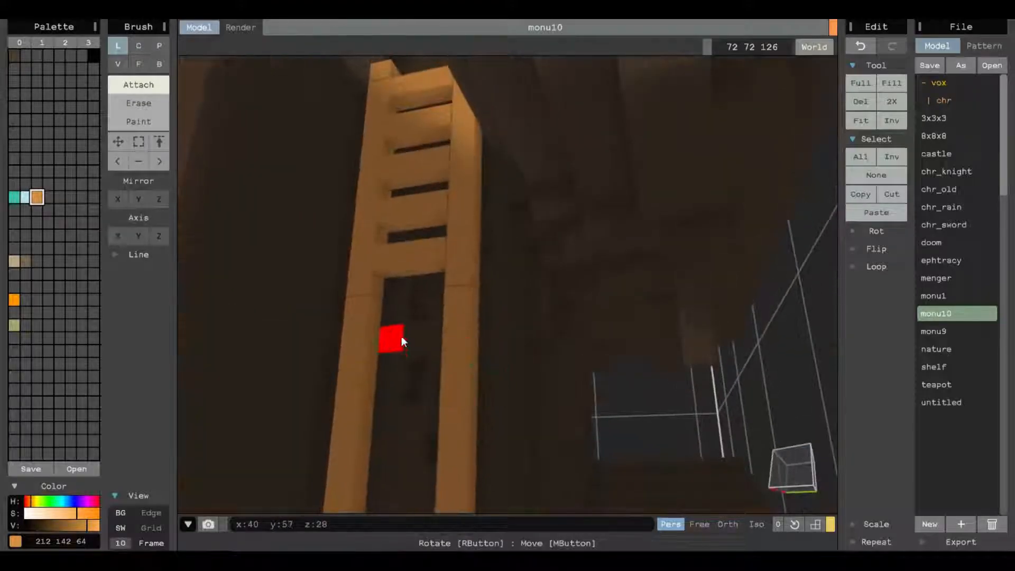
left_click_drag(381, 315, 448, 312)
left_click(371, 359)
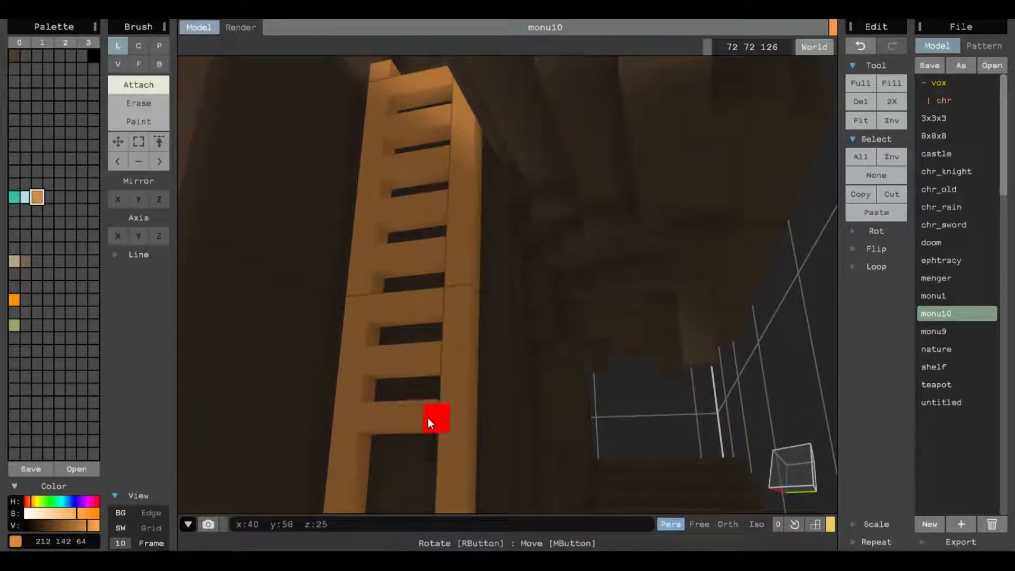
left_click(367, 465)
middle_click_drag(532, 432, 566, 299)
right_click_drag(566, 299, 564, 318)
left_click_drag(424, 349, 490, 350)
left_click_drag(423, 406, 484, 407)
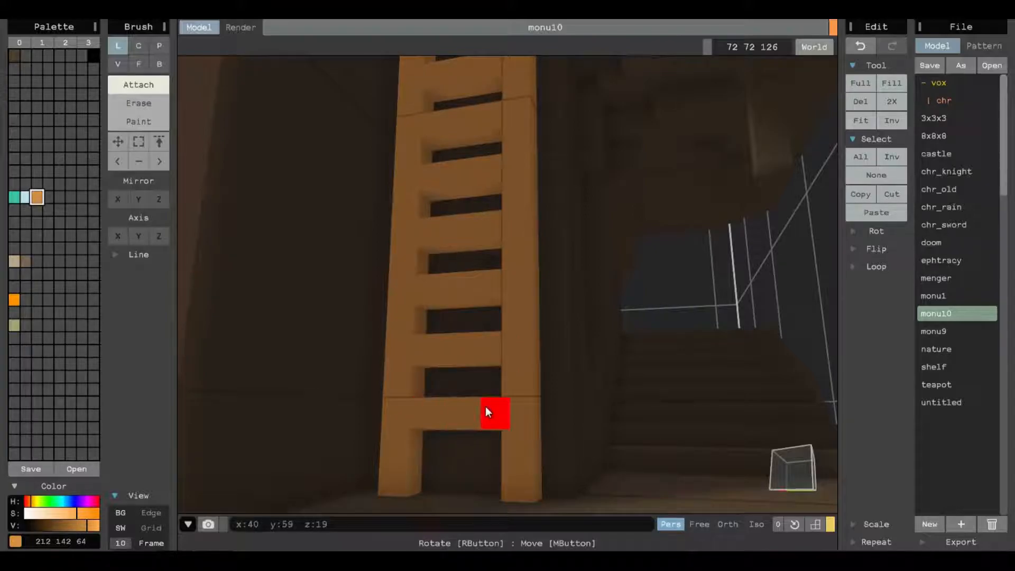
left_click_drag(423, 470, 496, 471)
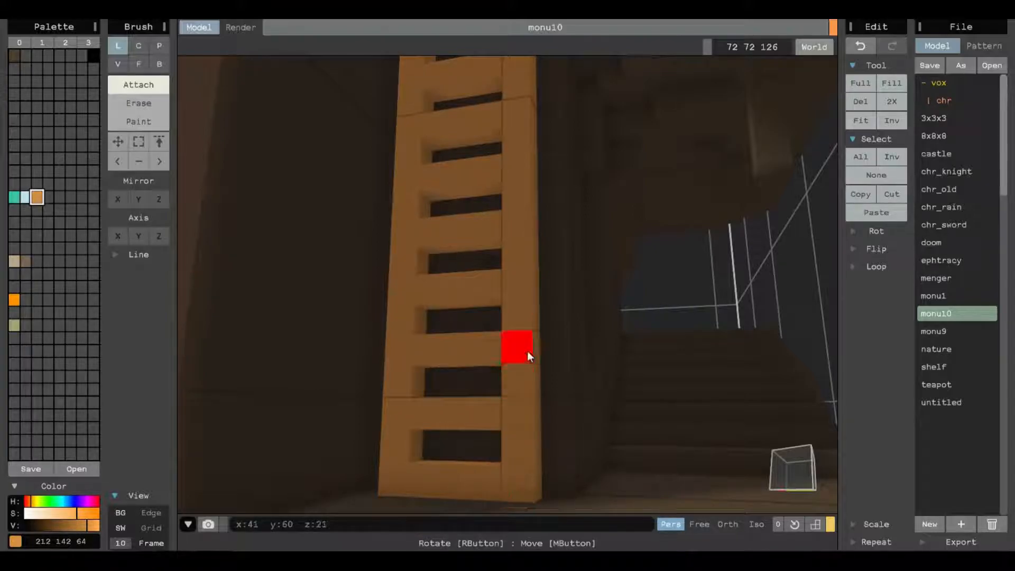
Look over the rock model from its other sides.
scroll(529, 204, "down", 5)
right_click_drag(530, 204, 544, 226)
scroll(544, 227, "down", 3)
scroll(507, 292, "down", 5)
right_click_drag(507, 293, 480, 288)
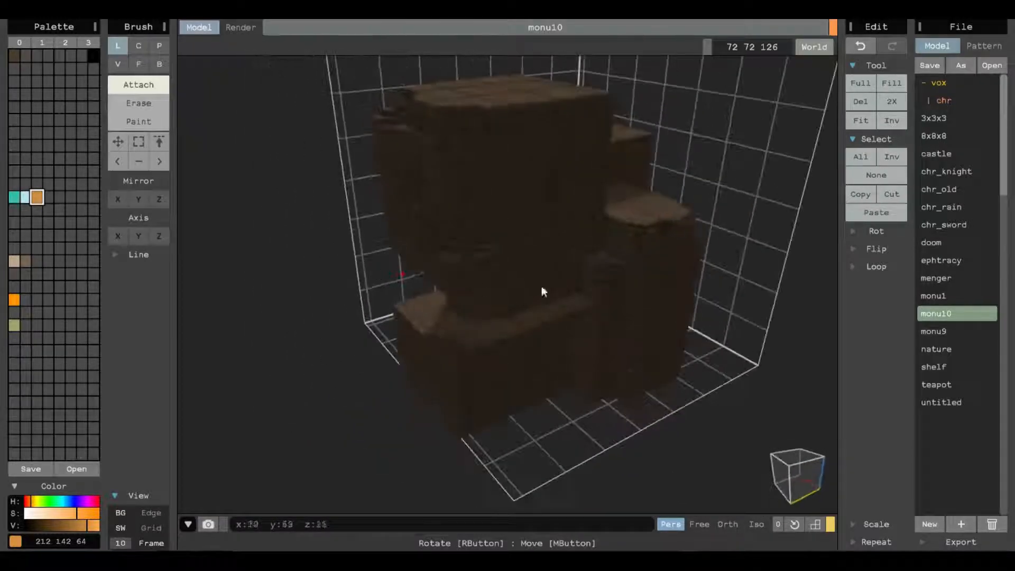
scroll(680, 287, "up", 6)
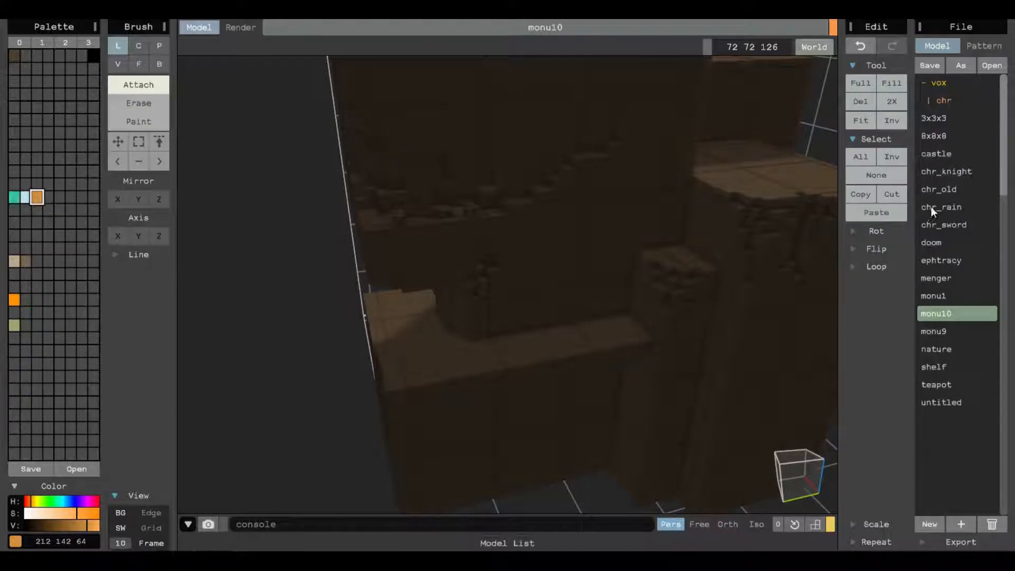
right_click_drag(439, 227, 487, 224)
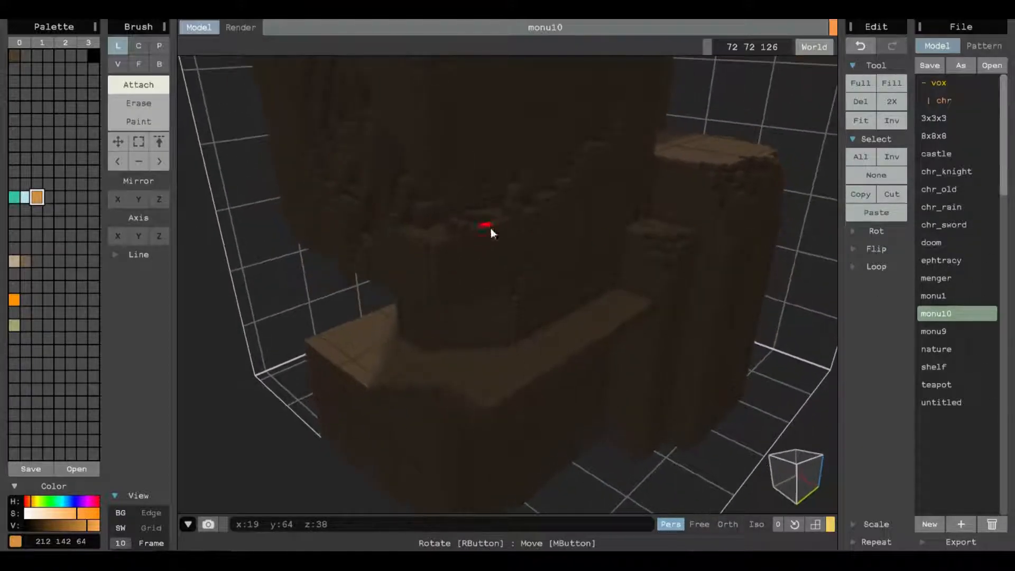
right_click_drag(614, 210, 534, 285)
Choose Box mode and set an unused palette swatch to a reddish brown of RGB 96 58 33.
left_click(159, 64)
mouse_move(380, 185)
right_mouse_down()
mouse_move(413, 204)
mouse_move(376, 248)
mouse_move(419, 263)
mouse_move(457, 256)
mouse_move(430, 268)
right_mouse_up()
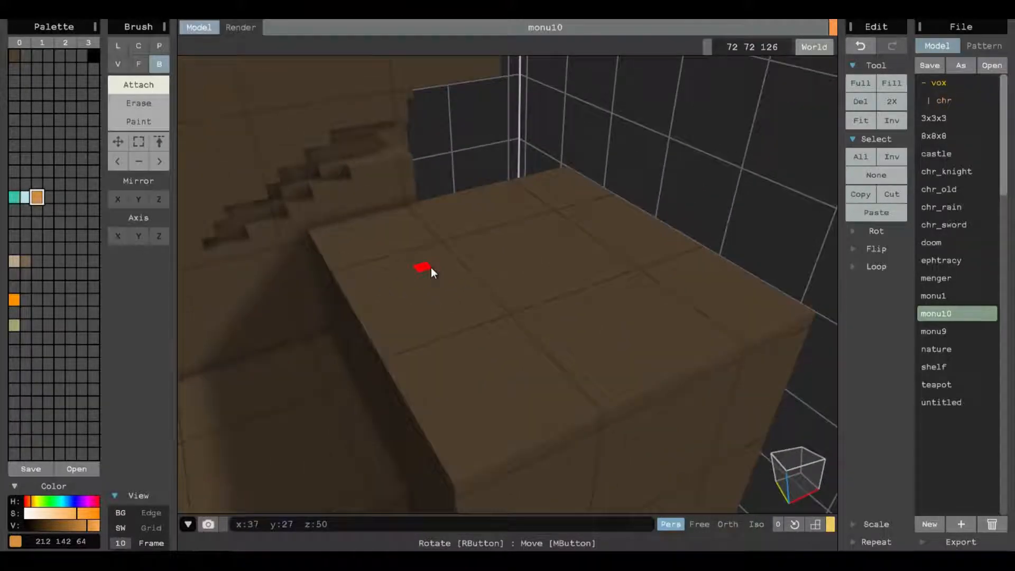
left_click(26, 262)
left_click(36, 248)
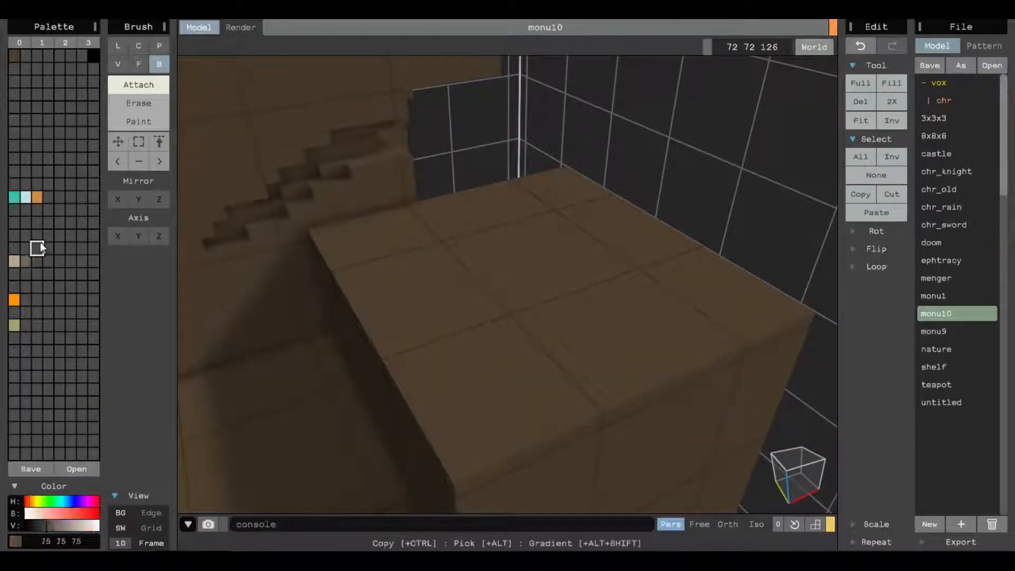
left_click(32, 501)
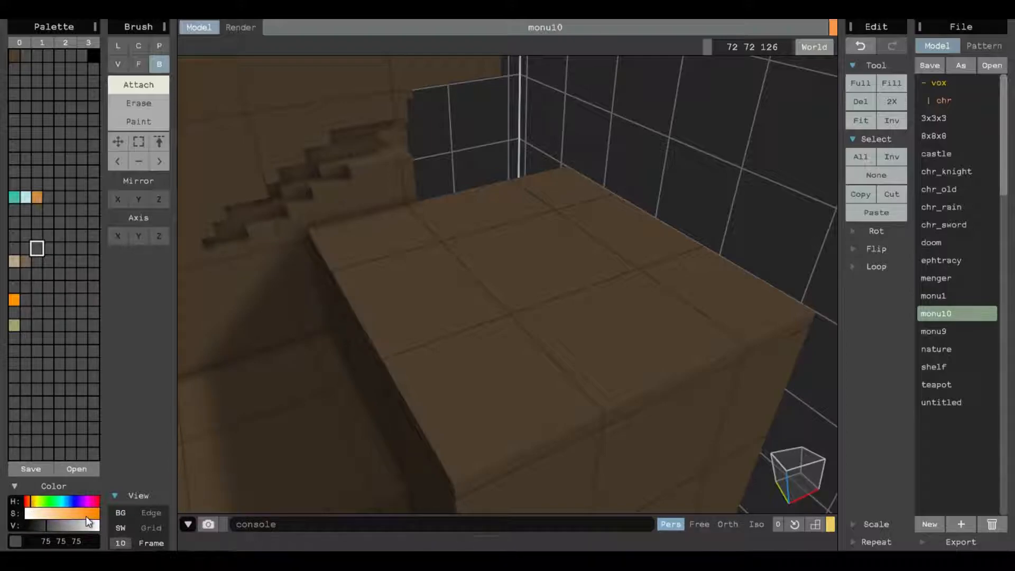
left_click(74, 513)
left_click(44, 525)
mouse_move(43, 523)
left_mouse_down()
mouse_move(32, 500)
mouse_move(53, 522)
left_mouse_up()
left_click(29, 500)
Draw a flat brown box on the flat rock top near the stairs and extrude it upward into a block in Face mode.
left_click_drag(382, 231, 449, 235)
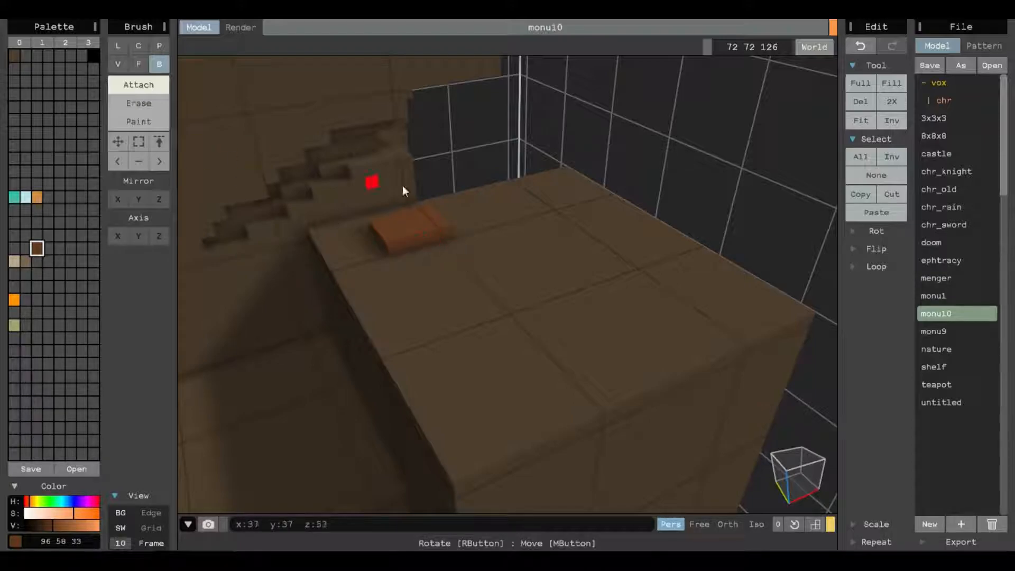
right_click_drag(368, 179, 442, 195)
middle_click_drag(461, 195, 515, 212)
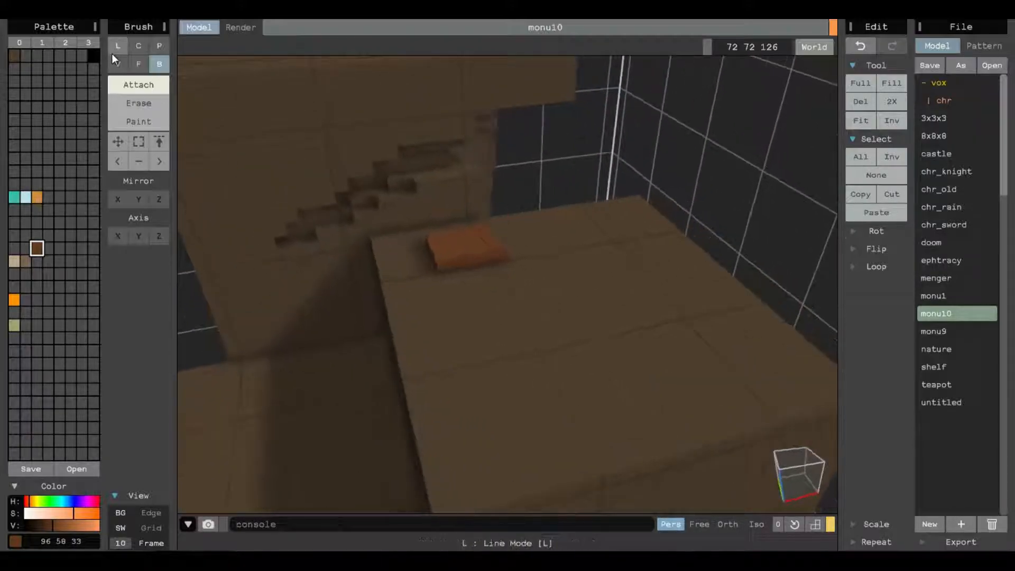
key("f")
left_click_drag(466, 243, 474, 206)
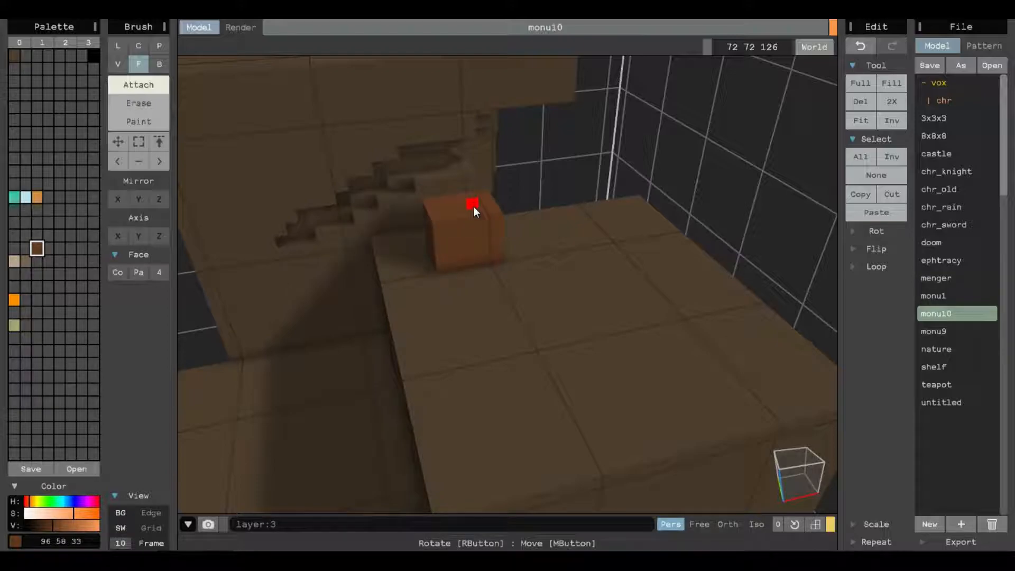
Try adding a second flat box in front of the brown block in Box mode, and undo it.
left_click(159, 64)
scroll(471, 196, "up", 2)
right_click_drag(481, 171, 524, 272)
scroll(560, 291, "down", 3)
left_click_drag(525, 272, 608, 285)
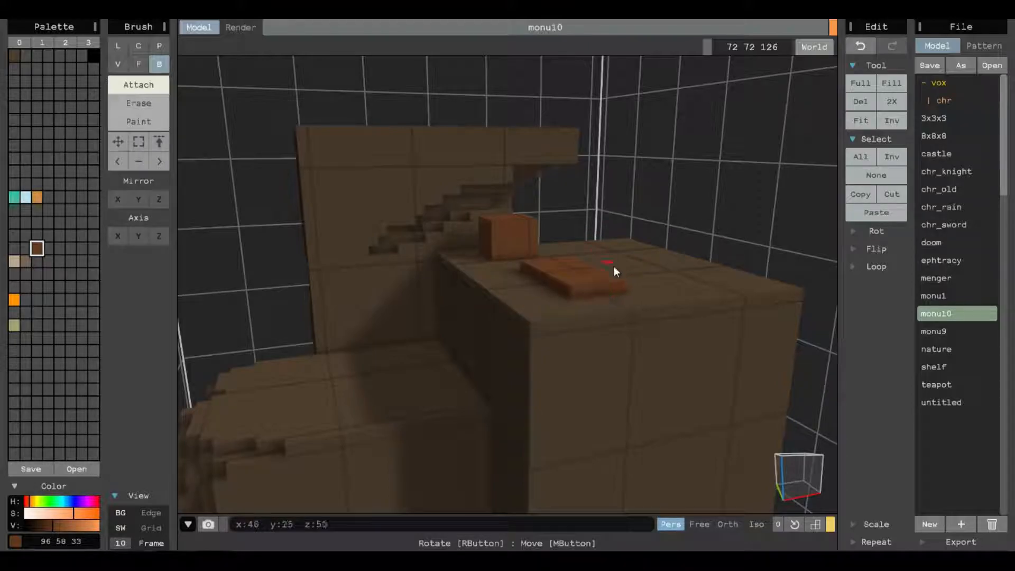
key("ctrl+z")
right_click_drag(557, 260, 443, 281)
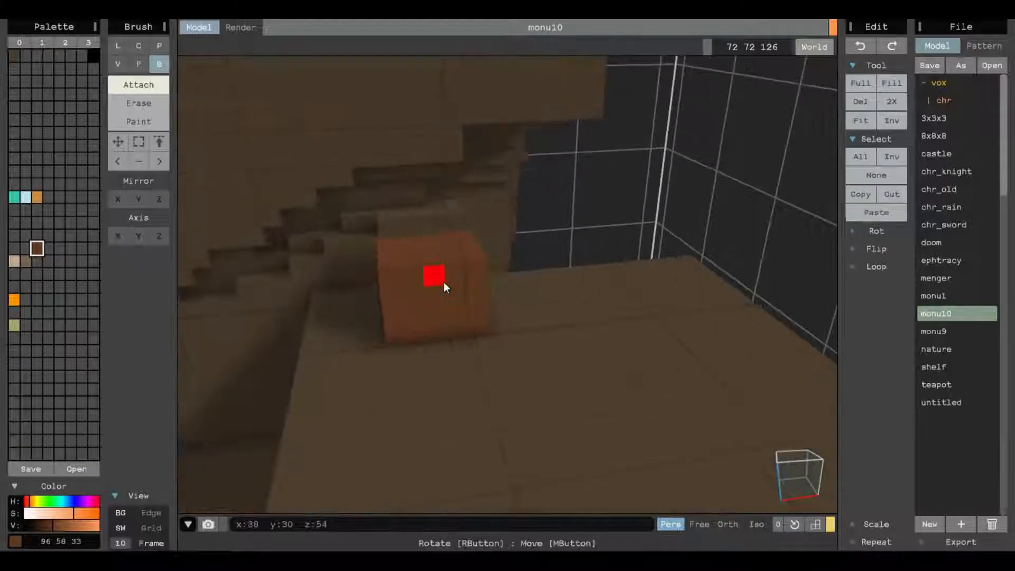
scroll(468, 259, "up", 3)
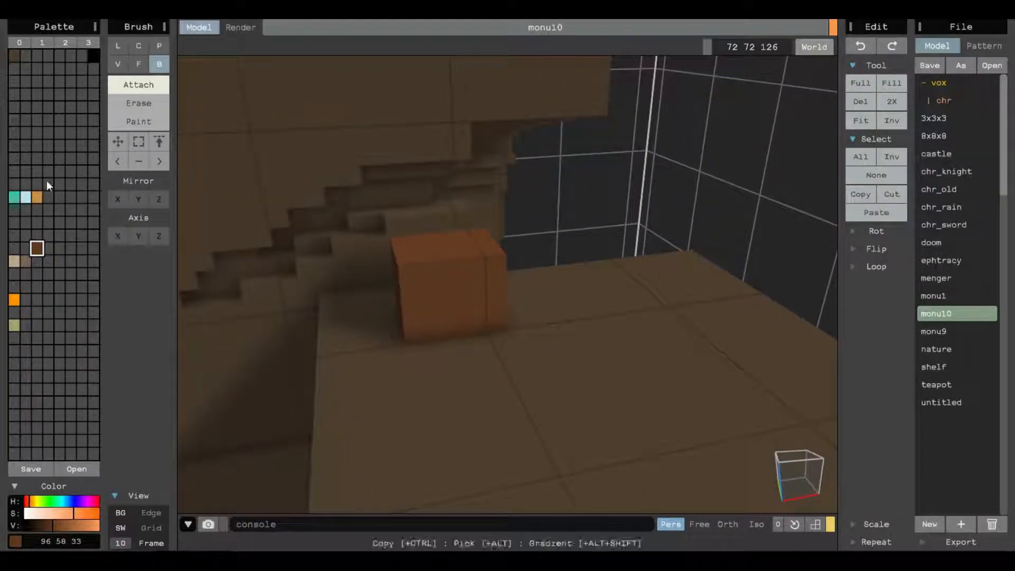
Set the block's brown swatch to RGB 118 69 37 and draw a flat box in a new RGB 92 60 39 brown on the block's top.
mouse_move(50, 526)
left_mouse_down()
mouse_move(88, 512)
mouse_move(75, 525)
mouse_move(29, 524)
mouse_move(286, 519)
mouse_move(48, 522)
mouse_move(64, 522)
left_mouse_up()
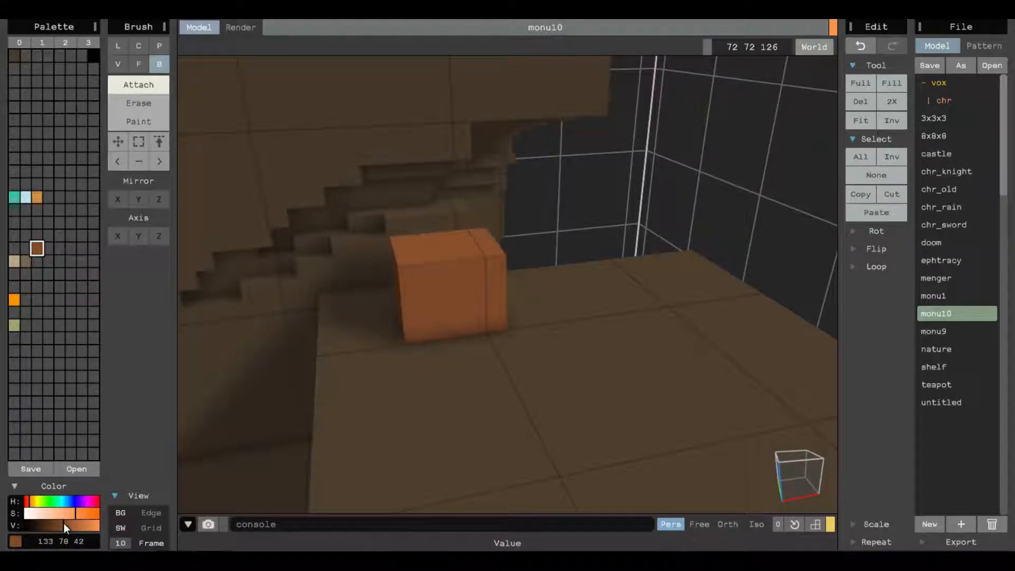
left_click(48, 248)
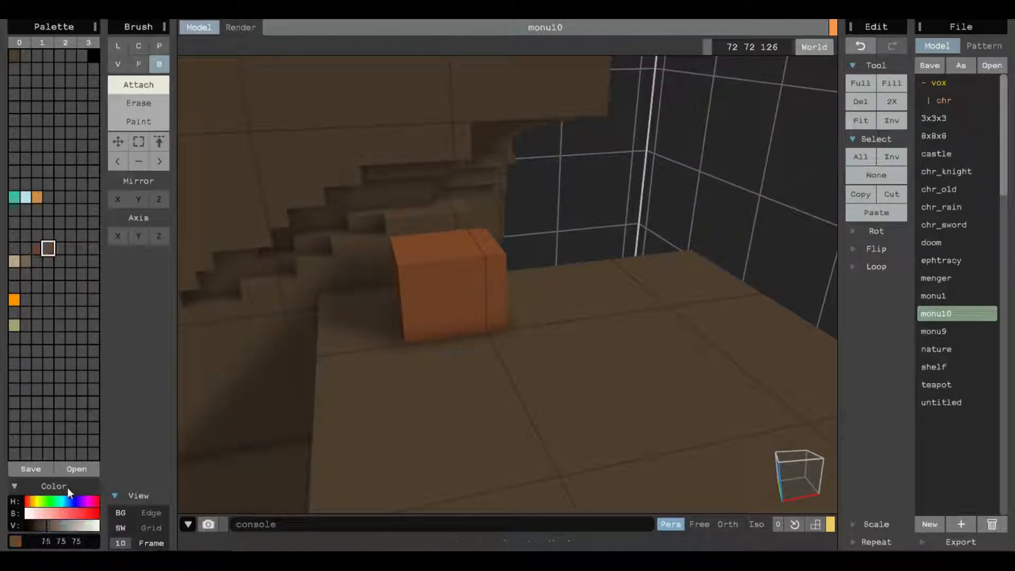
left_click(34, 500)
left_click_drag(34, 501, 29, 500)
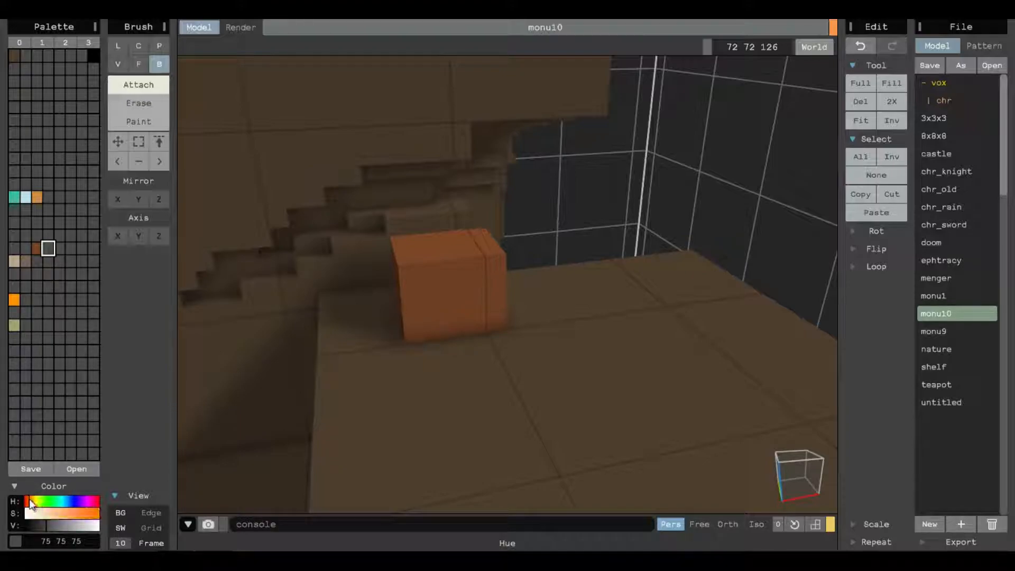
left_click(68, 513)
left_click(52, 525)
left_click_drag(412, 235, 481, 253)
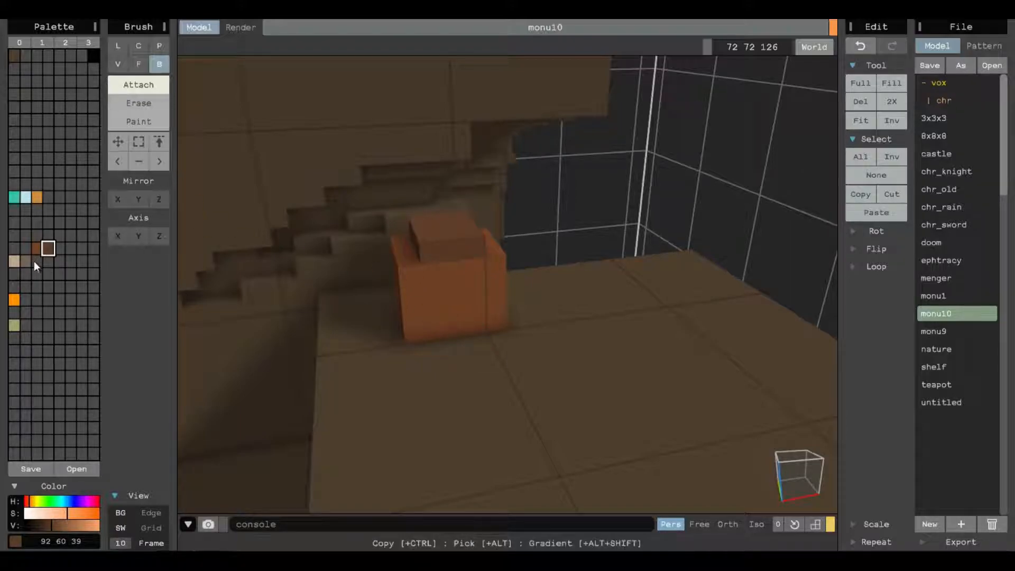
Set a new grey swatch of RGB 105 105 105 and erase a one-voxel-high layer through the brown block in Voxel mode.
left_click(62, 253)
mouse_move(55, 522)
left_mouse_down()
mouse_move(64, 522)
mouse_move(55, 522)
left_mouse_up()
left_click(138, 103)
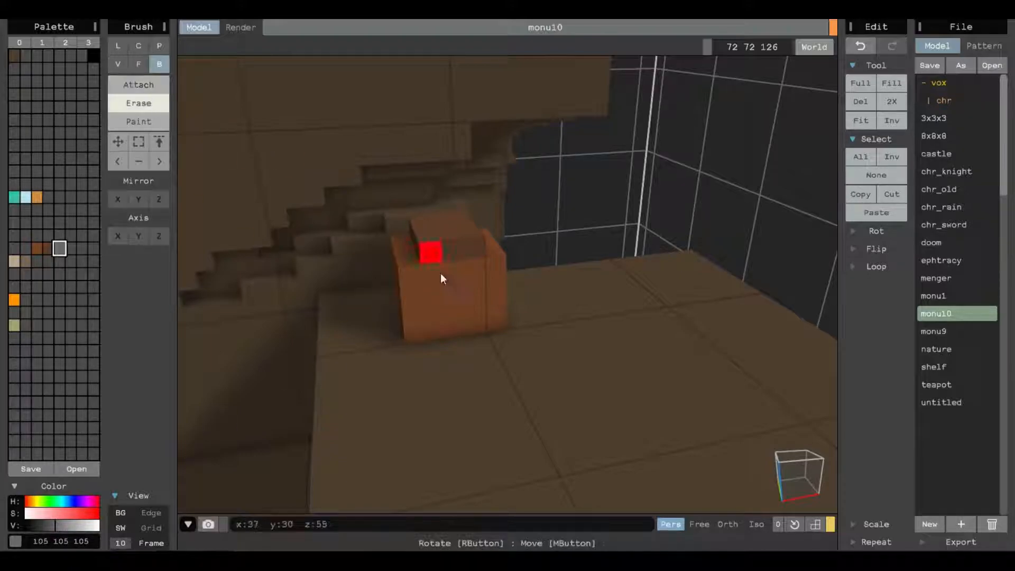
left_click(120, 65)
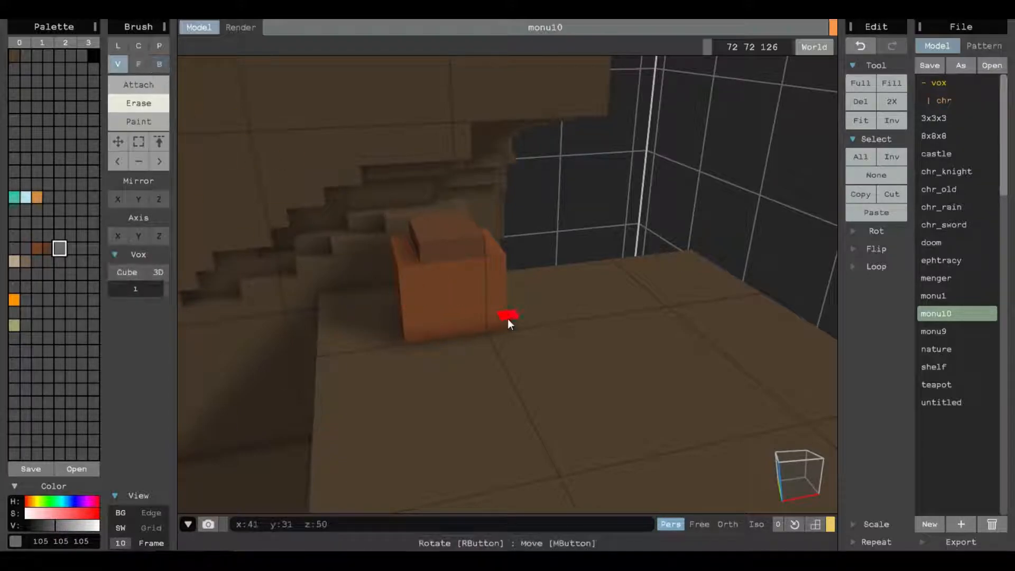
left_click_drag(407, 290, 494, 287)
mouse_move(457, 292)
right_mouse_down()
mouse_move(538, 296)
mouse_move(475, 275)
mouse_move(593, 306)
mouse_move(560, 317)
right_mouse_up()
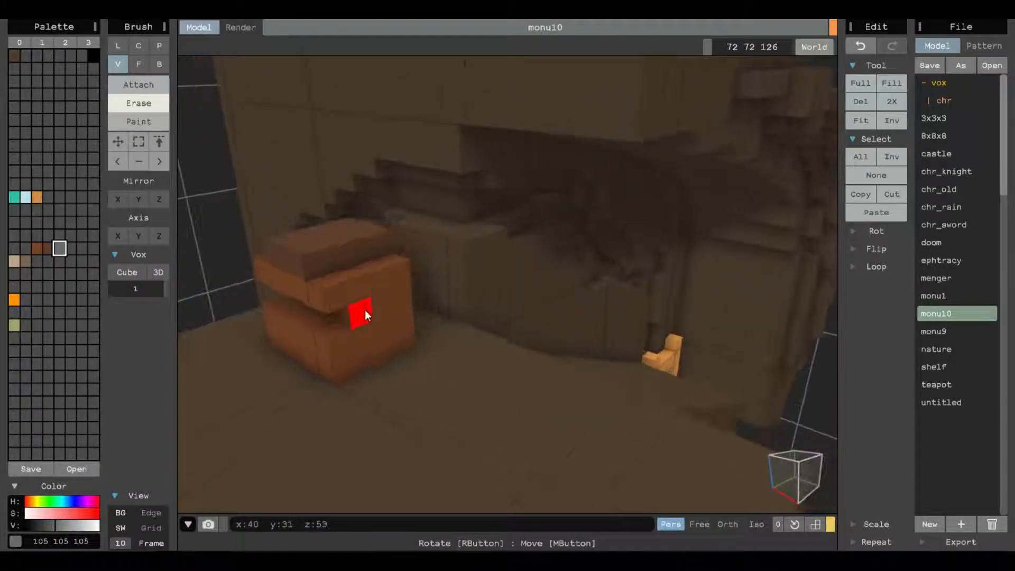
right_click_drag(400, 294, 422, 323)
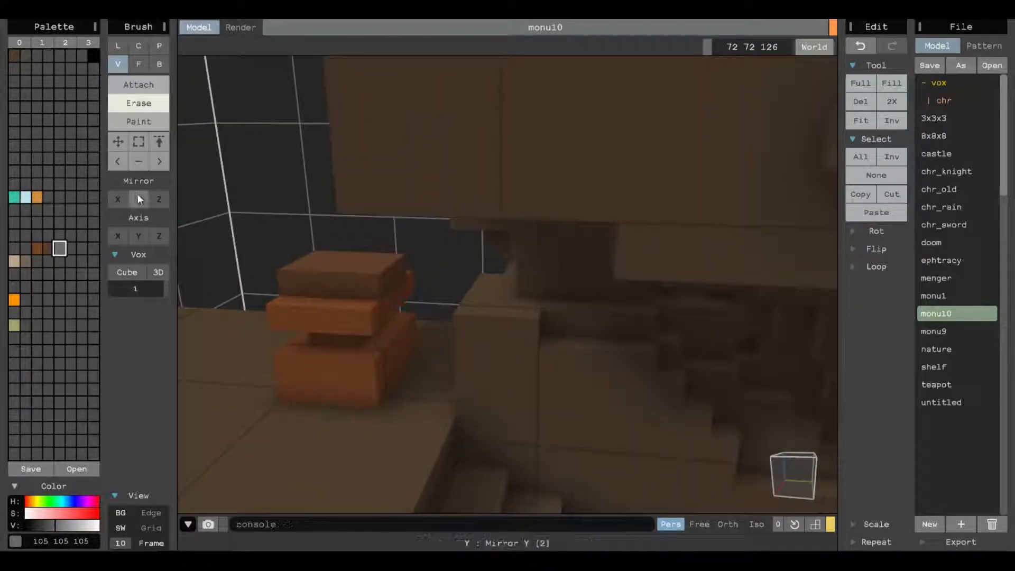
mouse_move(254, 306)
right_mouse_down()
mouse_move(363, 324)
mouse_move(384, 268)
right_mouse_up()
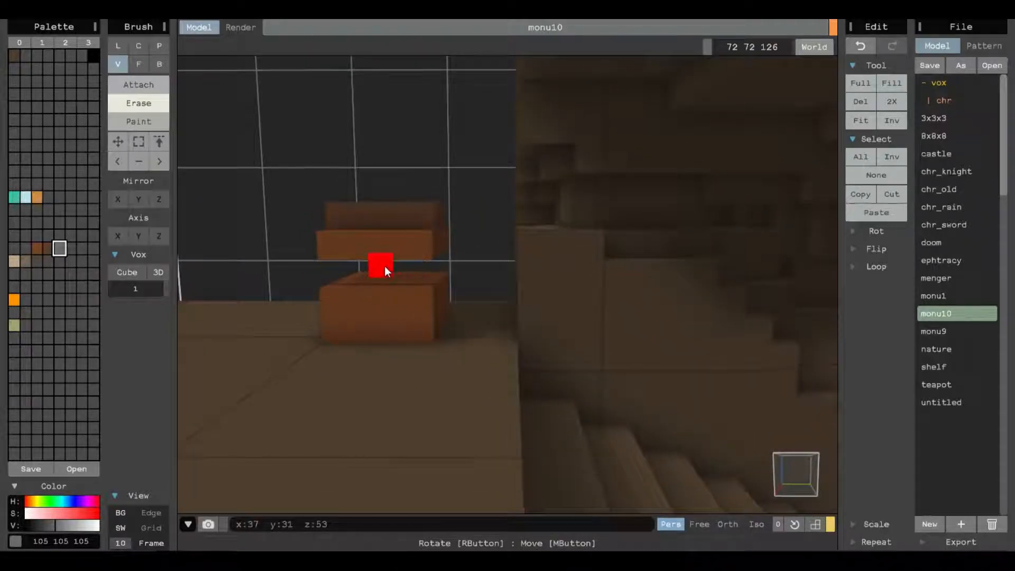
Attach grey voxels inside the block's gap and one orange voxel at the middle of its front as an eye.
left_click(157, 91)
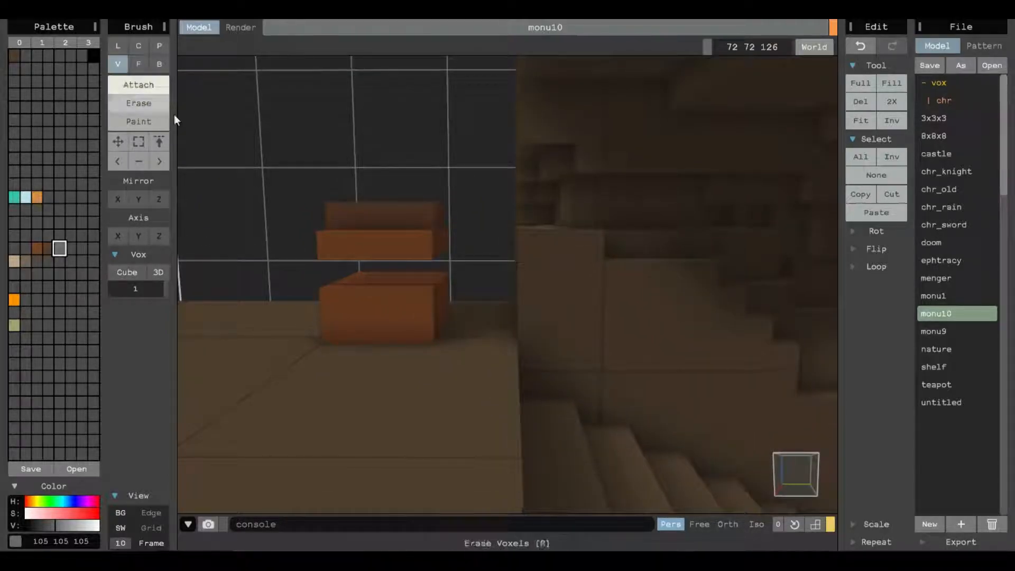
right_click_drag(376, 277, 467, 312)
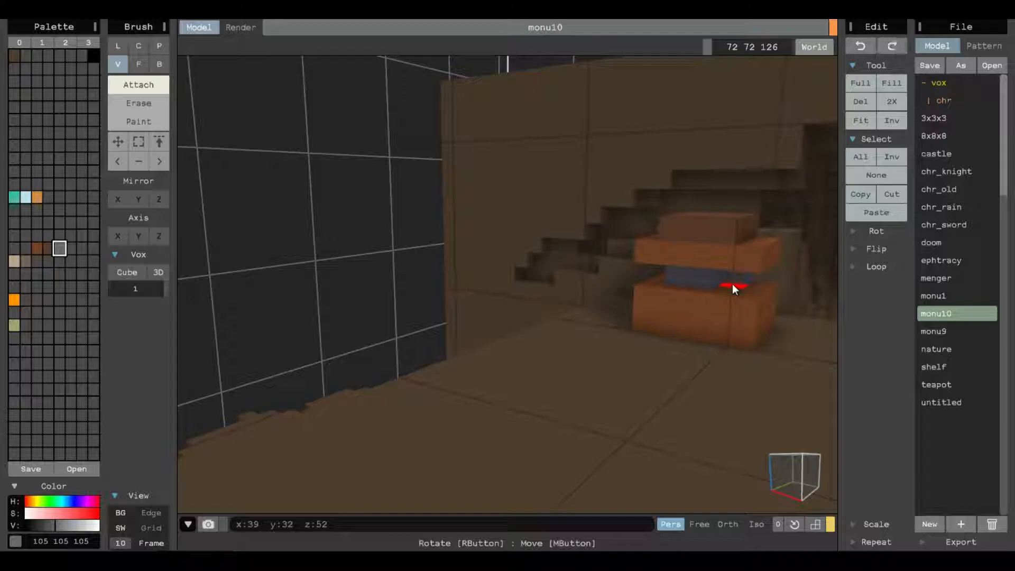
mouse_move(688, 385)
right_mouse_down()
mouse_move(658, 364)
mouse_move(553, 357)
mouse_move(634, 344)
mouse_move(621, 355)
mouse_move(662, 368)
mouse_move(620, 360)
right_mouse_up()
left_click(14, 300)
left_click(615, 266)
middle_click_drag(620, 362, 505, 364)
scroll(502, 324, "up", 3)
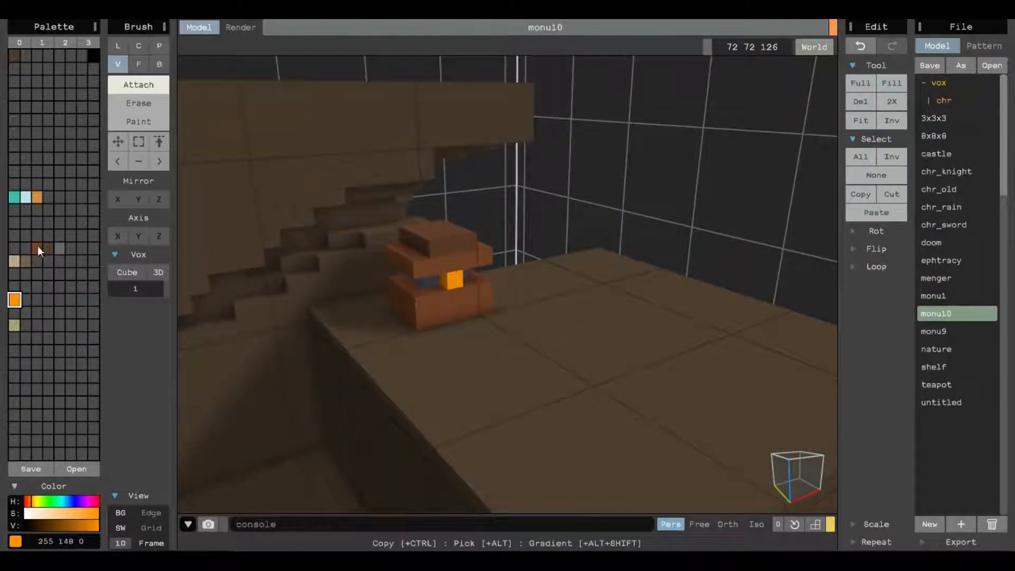
Erase the vertical corner voxels of the brown block below its top slab, working around its sides.
left_click(37, 247)
left_click(59, 248)
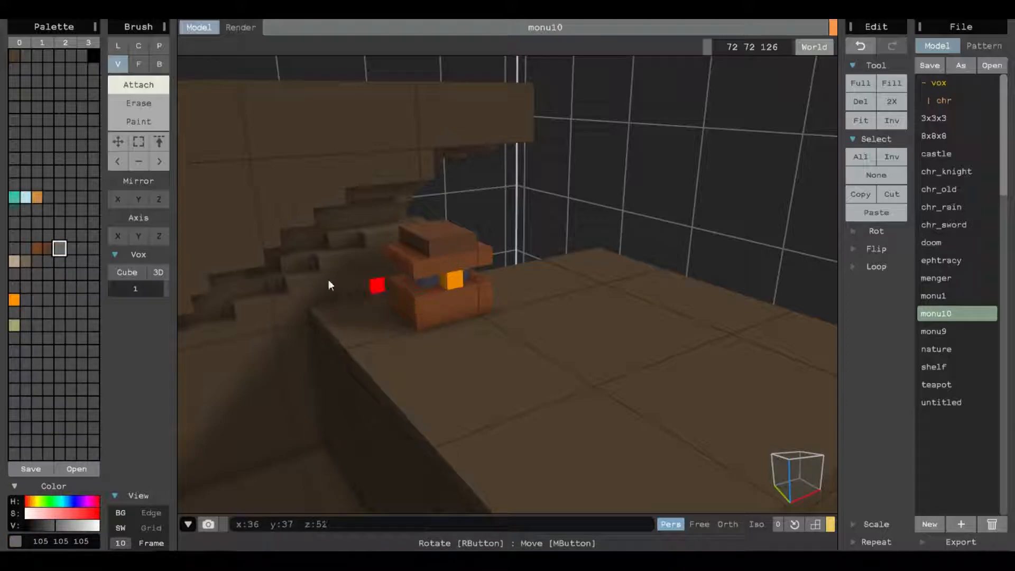
left_click(139, 103)
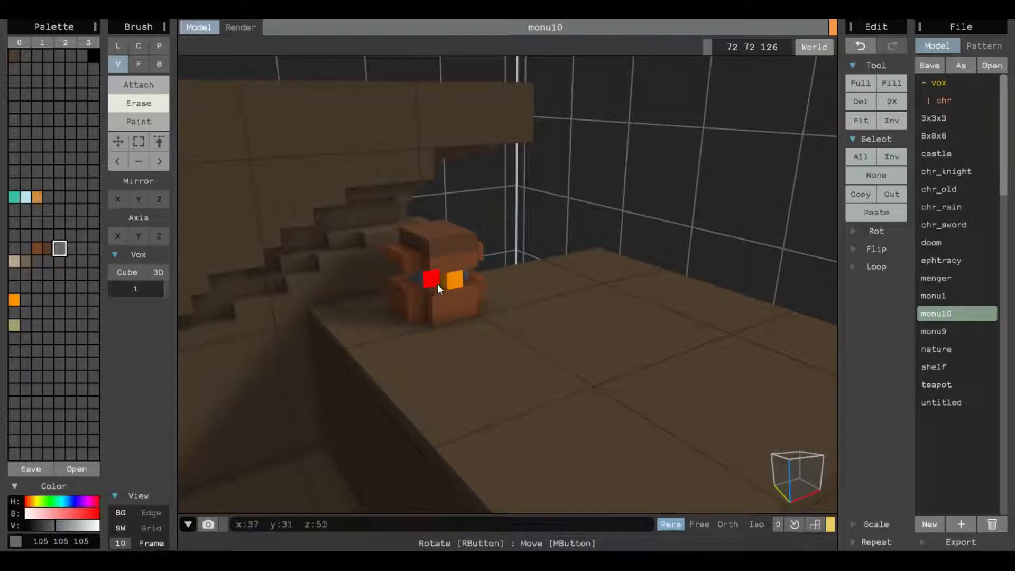
scroll(532, 293, "up", 5)
scroll(531, 293, "down", 5)
scroll(495, 299, "up", 2)
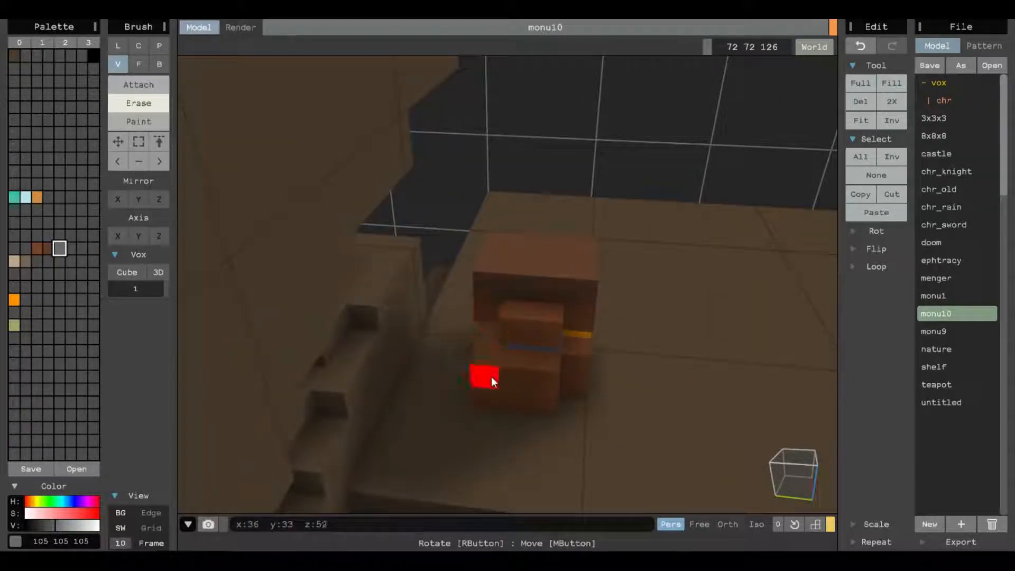
right_click_drag(487, 395, 481, 212)
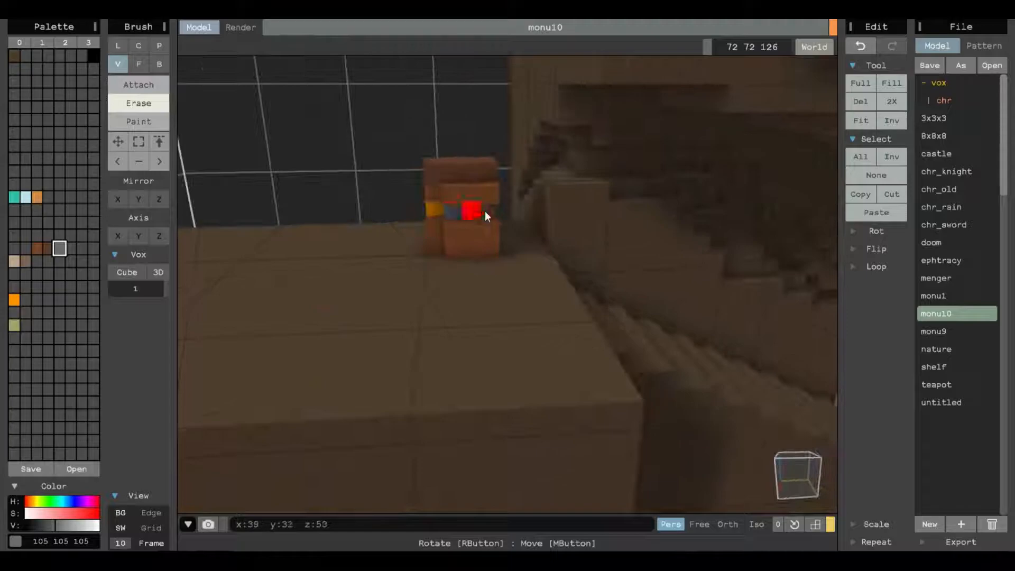
middle_click_drag(503, 230, 566, 302)
right_click_drag(565, 302, 470, 280)
Undo the last erase and fill the block's corners with vertical columns of the darker RGB 92 60 39 brown.
left_click(37, 248)
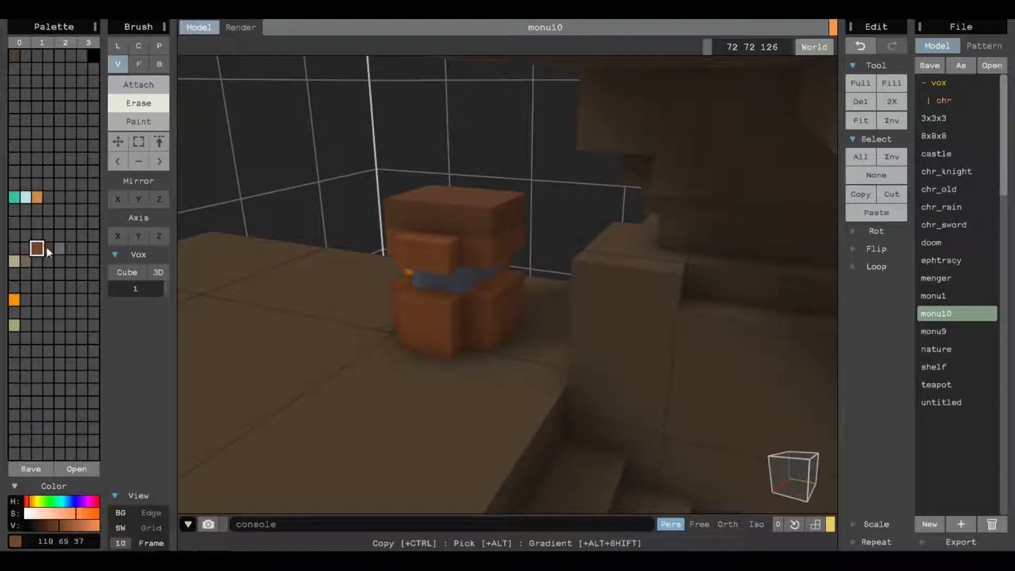
left_click(47, 248)
key("ctrl+z")
left_click(154, 84)
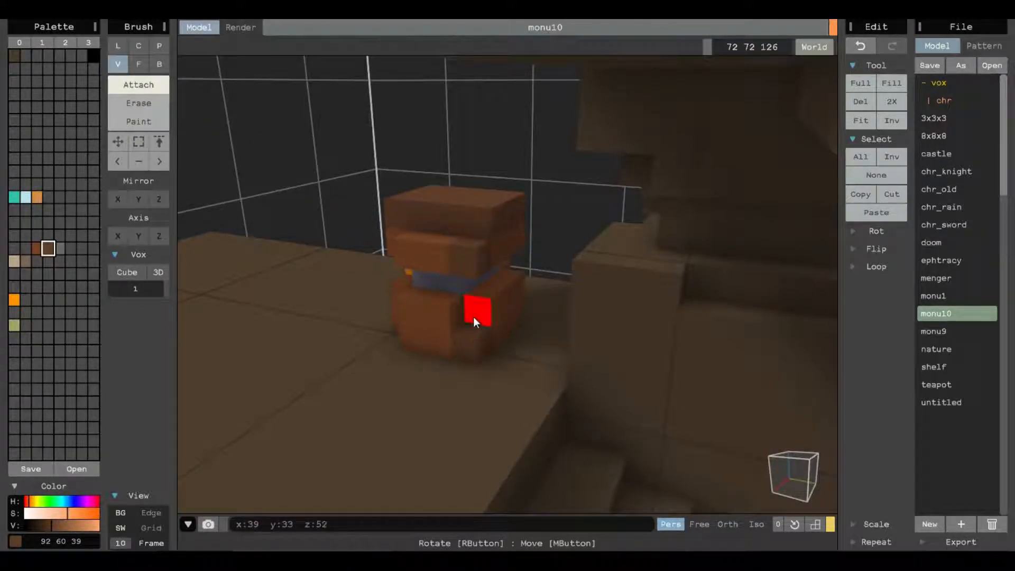
right_click_drag(478, 312, 690, 310)
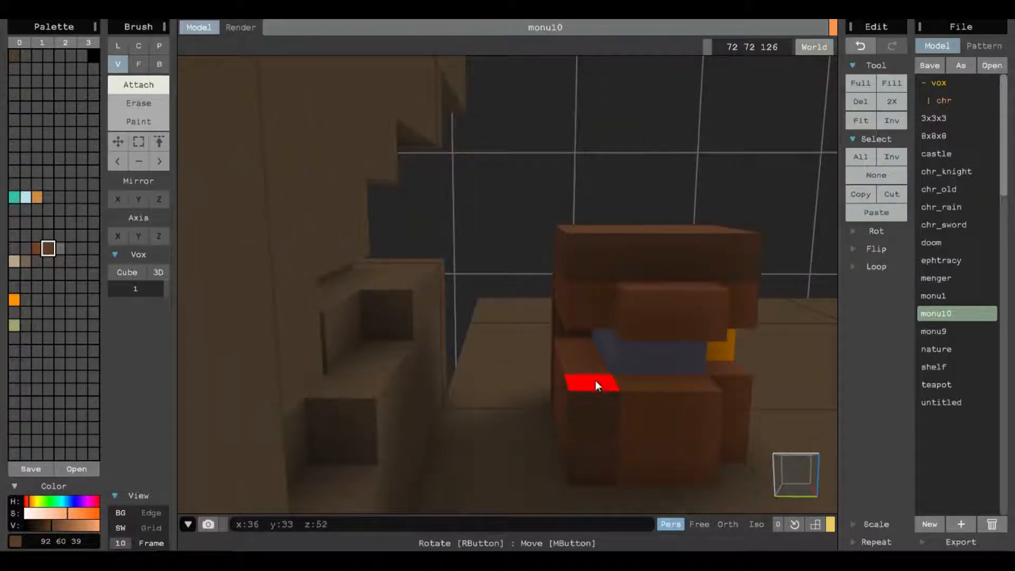
right_click_drag(596, 322, 575, 323)
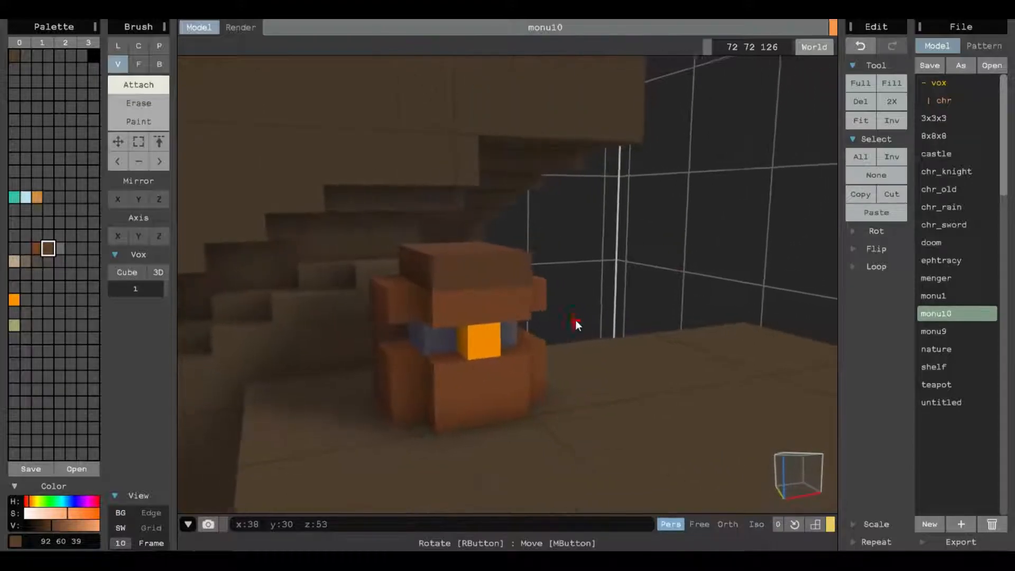
left_click(418, 421)
left_click(418, 398)
left_click(420, 359)
left_click(413, 325)
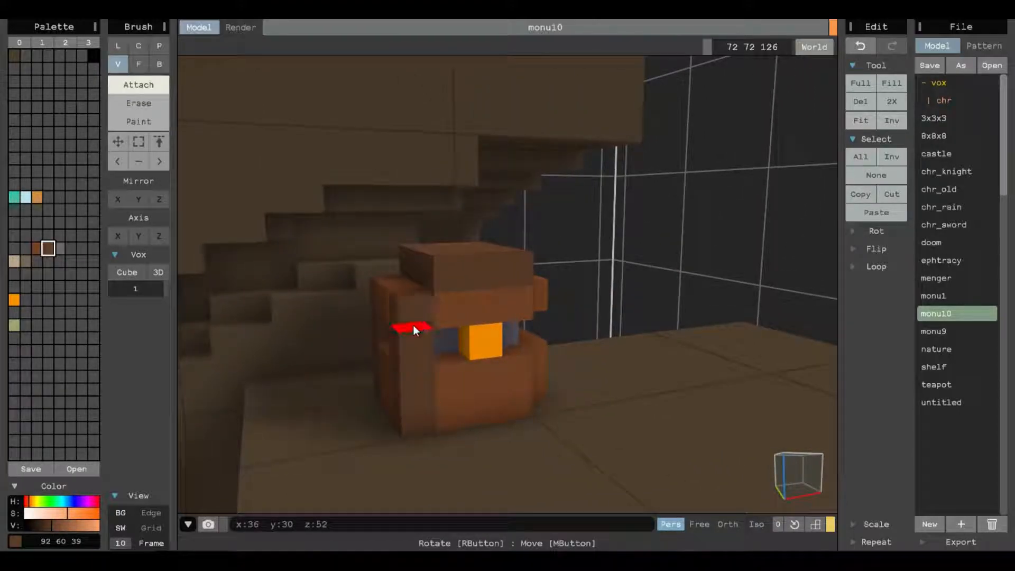
right_click_drag(413, 325, 544, 367)
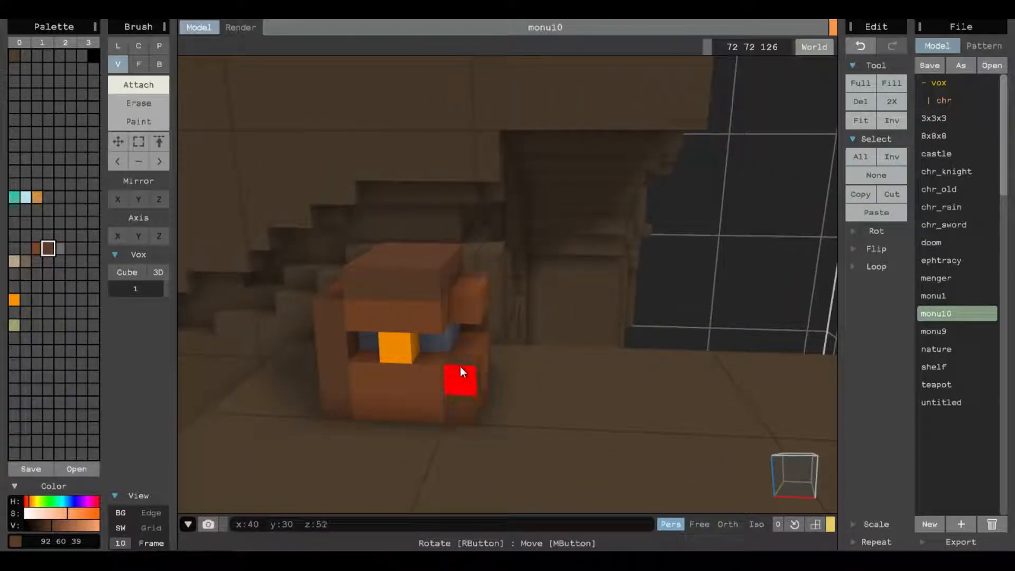
mouse_move(528, 355)
right_mouse_down()
mouse_move(472, 348)
mouse_move(619, 407)
mouse_move(606, 378)
mouse_move(636, 208)
mouse_move(608, 268)
mouse_move(515, 310)
mouse_move(465, 297)
mouse_move(529, 291)
mouse_move(530, 266)
right_mouse_up()
Render the model with the brown block in view and lower the camera exposure.
left_click(231, 30)
scroll(534, 264, "down", 5)
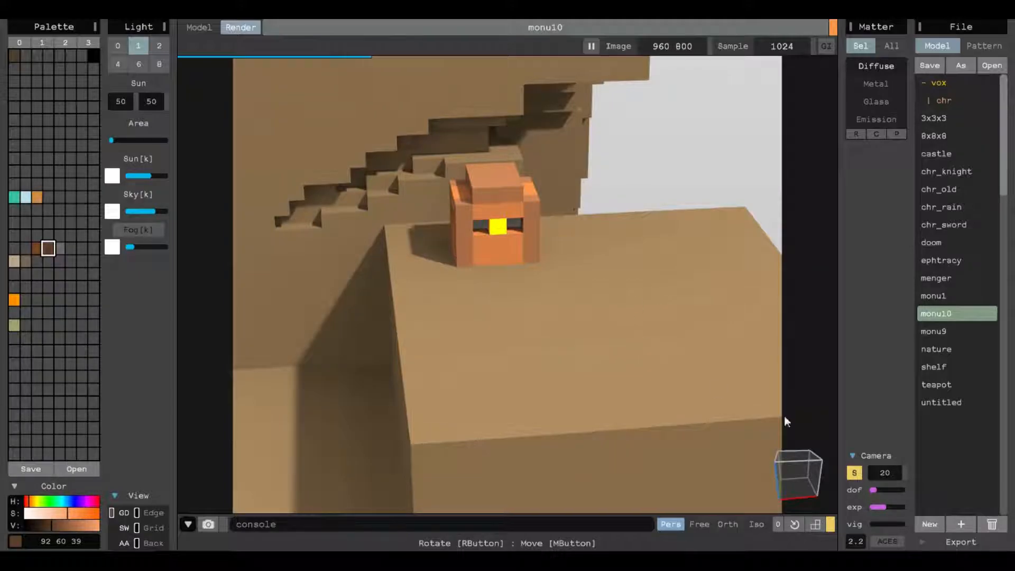
left_click_drag(881, 506, 874, 507)
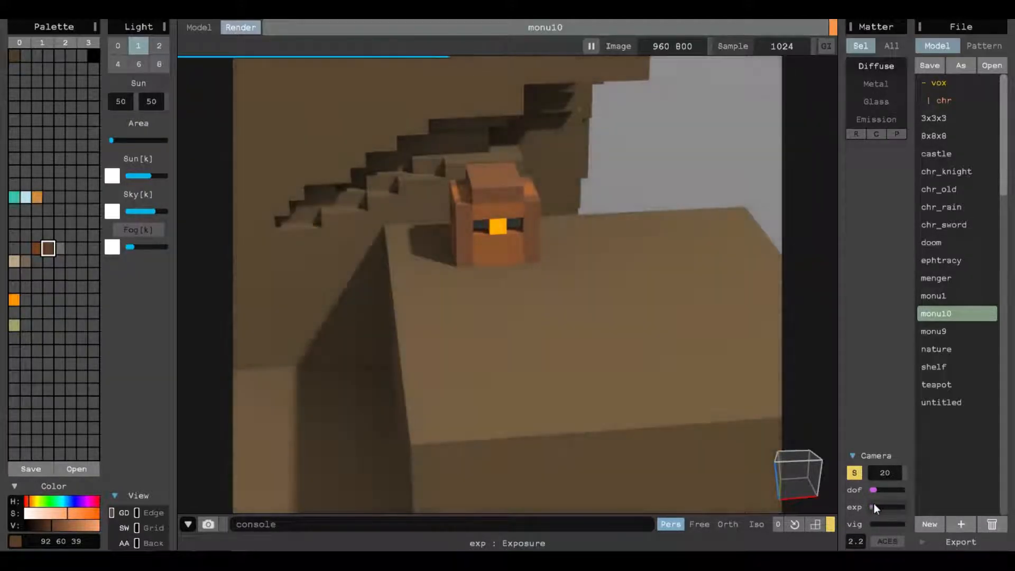
Set the sun angles to 41 and 35 and raise the sun area to its maximum.
left_click(113, 102)
mouse_move(112, 102)
left_mouse_down()
mouse_move(277, 109)
mouse_move(134, 120)
mouse_move(155, 102)
mouse_move(122, 100)
left_mouse_up()
left_click_drag(116, 139, 458, 167)
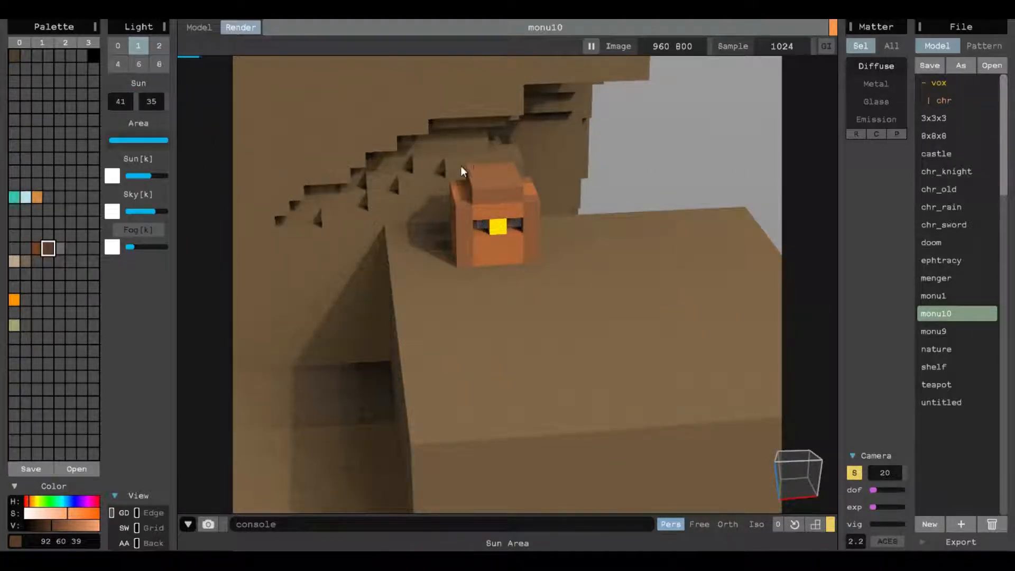
Raise the sun intensity, lower the sky light almost to zero, and try the fog density at maximum before reducing it.
left_click_drag(125, 170, 129, 210)
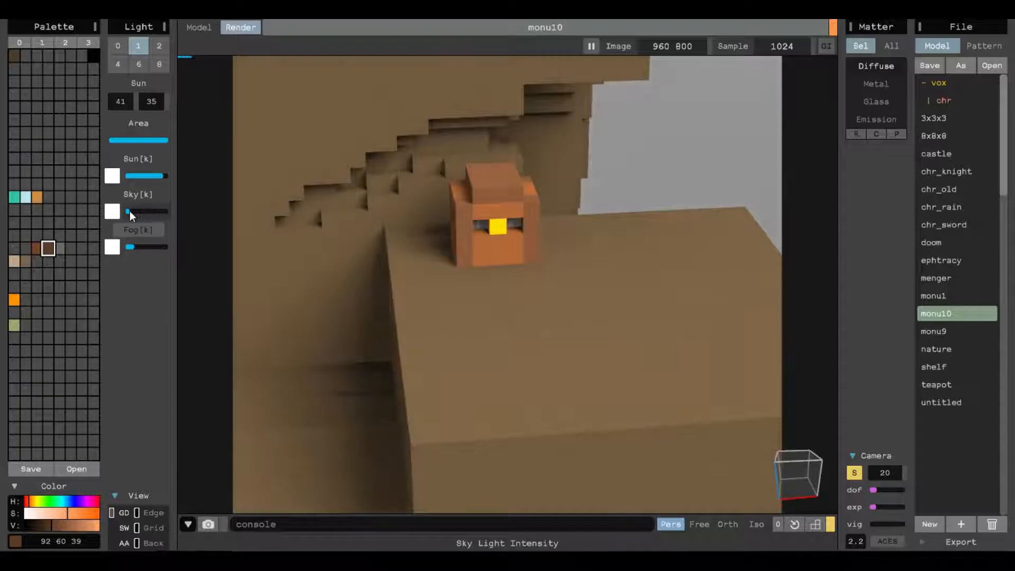
left_click_drag(135, 245, 189, 245)
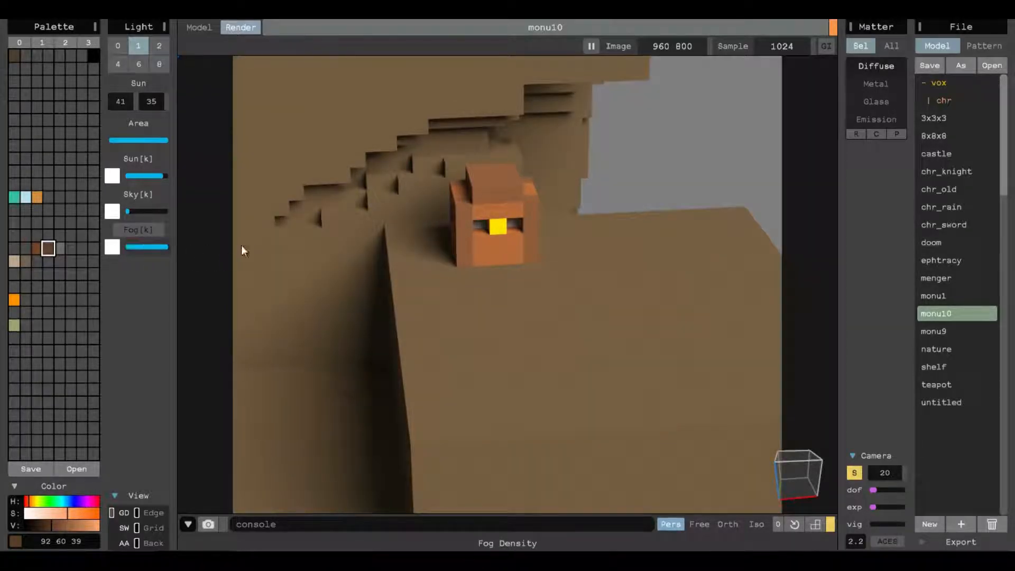
scroll(482, 261, "down", 10)
mouse_move(482, 260)
right_mouse_down()
mouse_move(534, 232)
mouse_move(522, 254)
mouse_move(492, 256)
right_mouse_up()
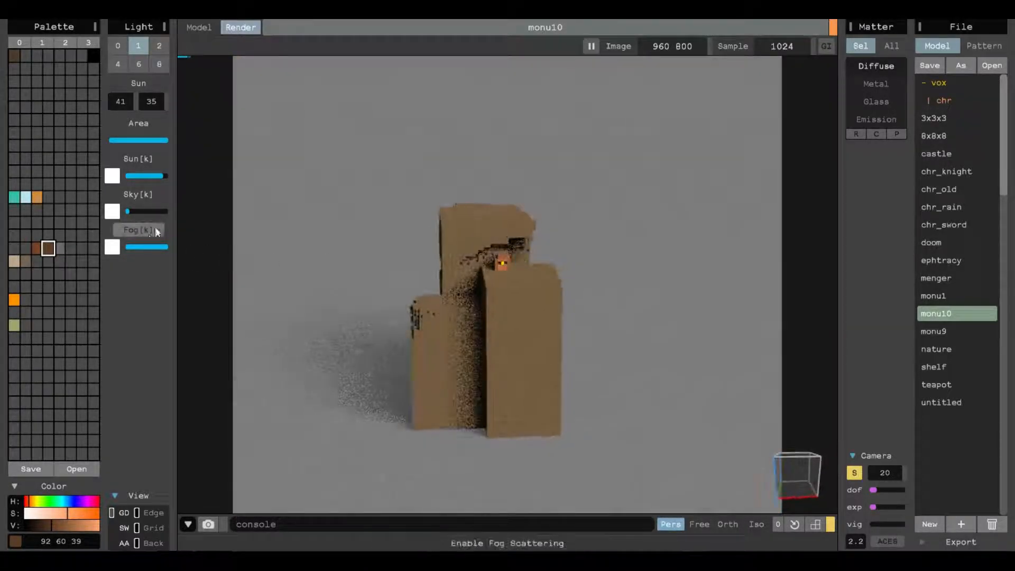
left_click_drag(160, 247, 141, 246)
scroll(504, 236, "up", 5)
right_click_drag(503, 236, 528, 267)
Return to the model editor and look over the finished block on the flat rock top.
left_click(199, 27)
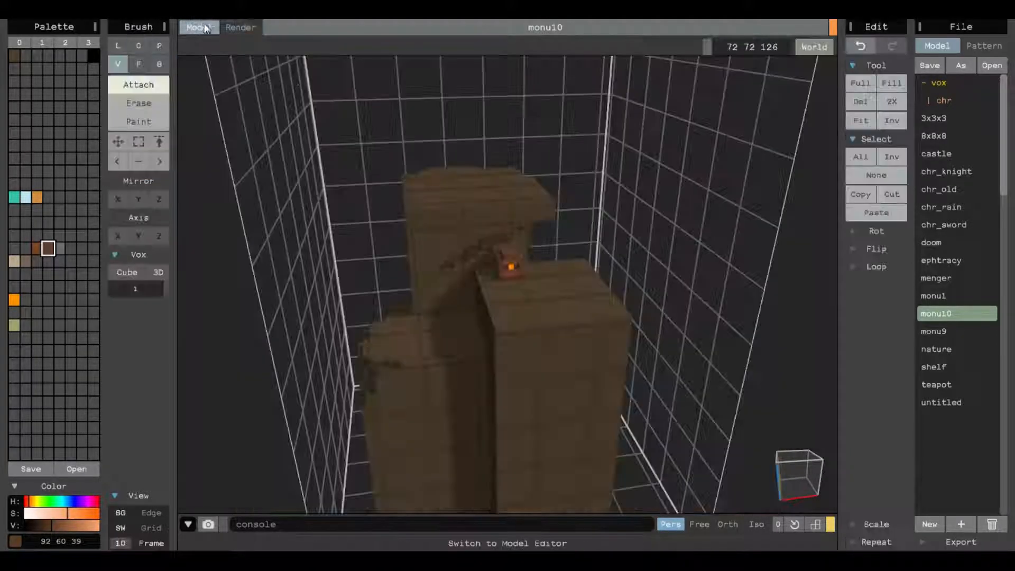
scroll(623, 273, "up", 8)
scroll(619, 265, "down", 3)
mouse_move(620, 264)
right_mouse_down()
mouse_move(628, 273)
mouse_move(603, 271)
right_mouse_up()
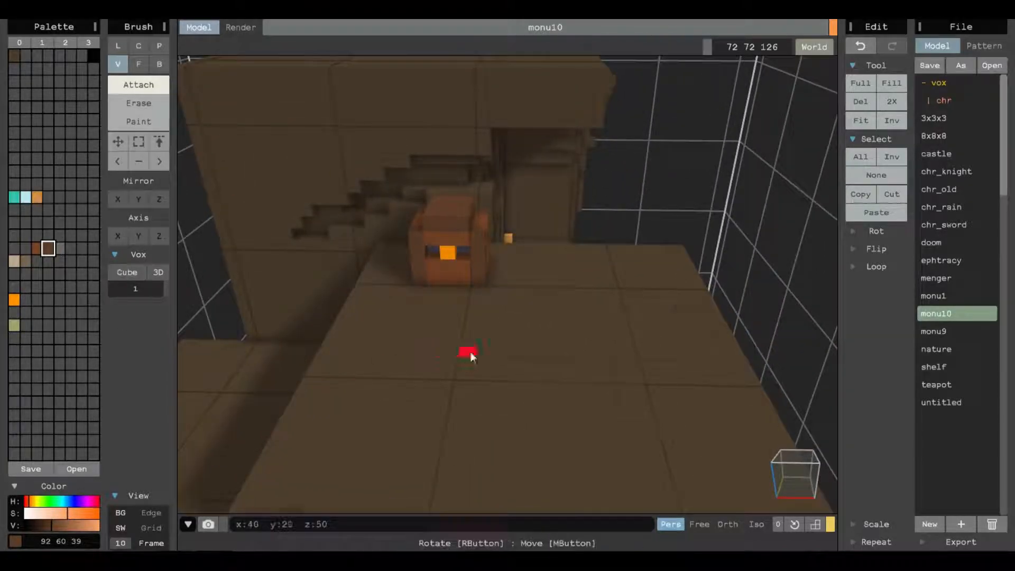
scroll(476, 352, "down", 3)
right_click_drag(531, 325, 434, 338)
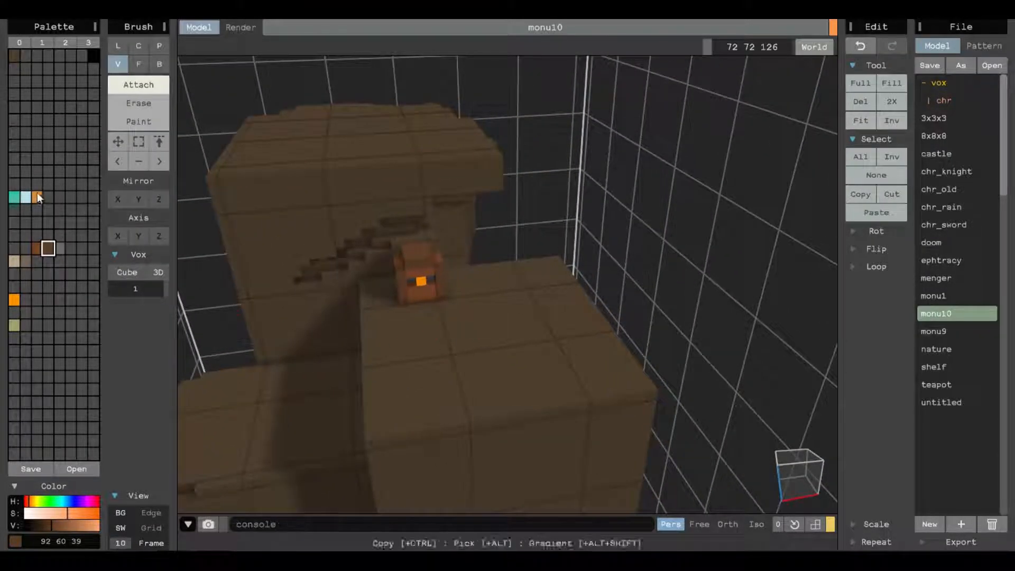
mouse_move(63, 514)
left_mouse_down()
mouse_move(30, 512)
mouse_move(93, 525)
mouse_move(66, 529)
left_mouse_up()
left_click(67, 502)
key("ctrl+z")
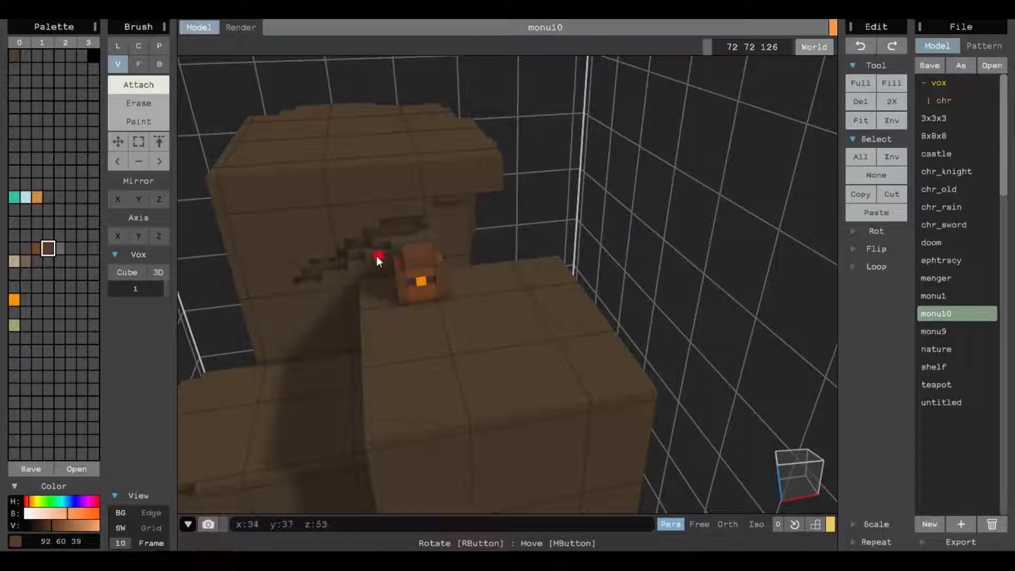
Set an unused palette swatch beside the grey one to a pale grey-green of RGB 152 176 174.
left_click(71, 249)
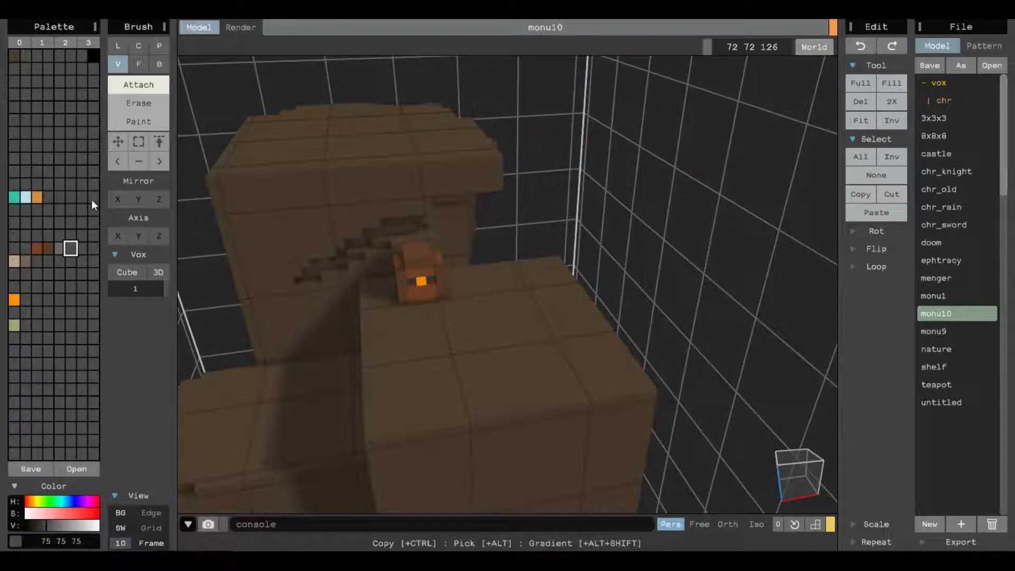
left_click_drag(26, 512, 61, 499)
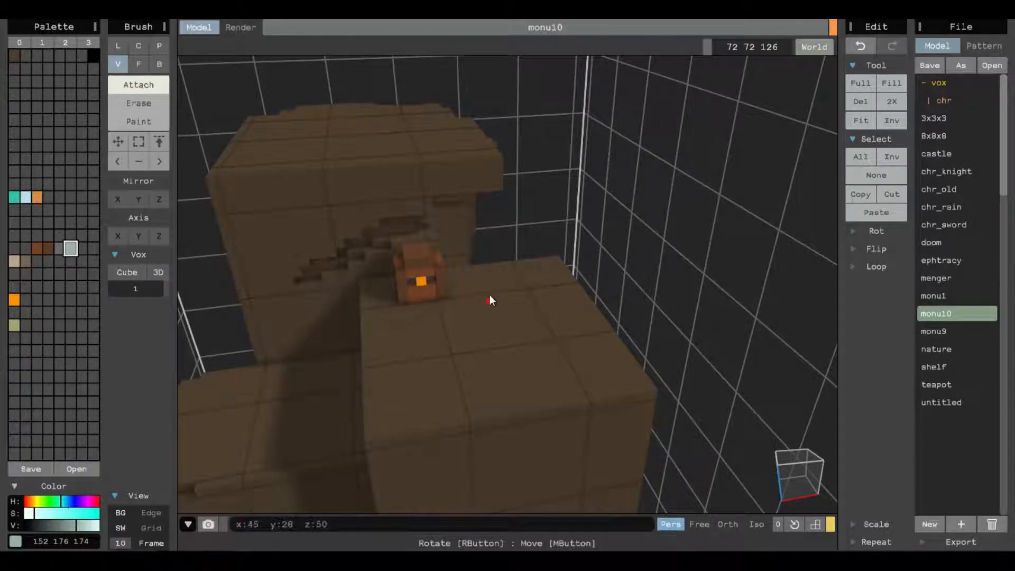
scroll(489, 281, "up", 5)
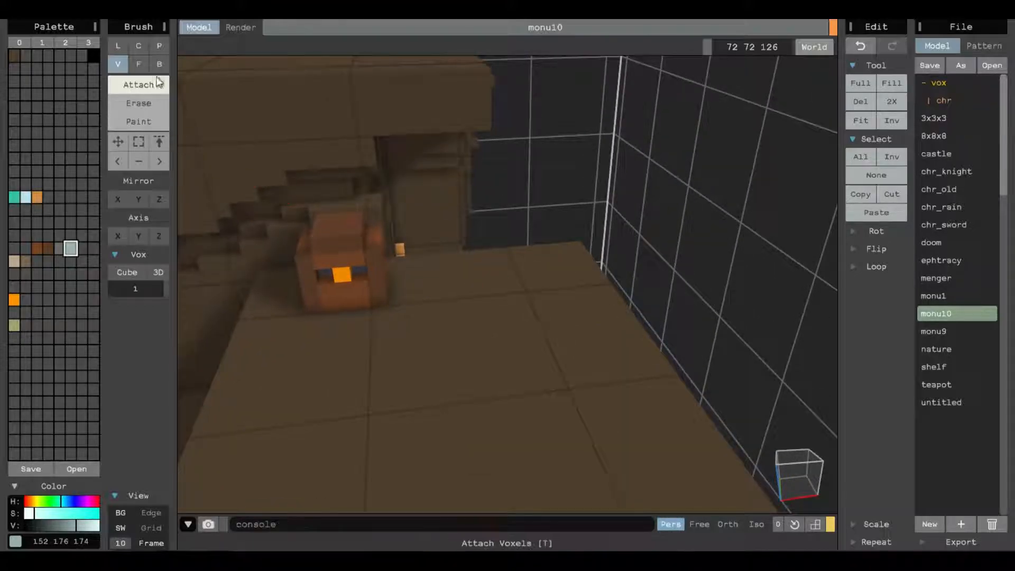
Place two pale feet voxels on the rock top beside the brown head and bridge them with a box-attached bar.
left_click(458, 290)
left_click(524, 280)
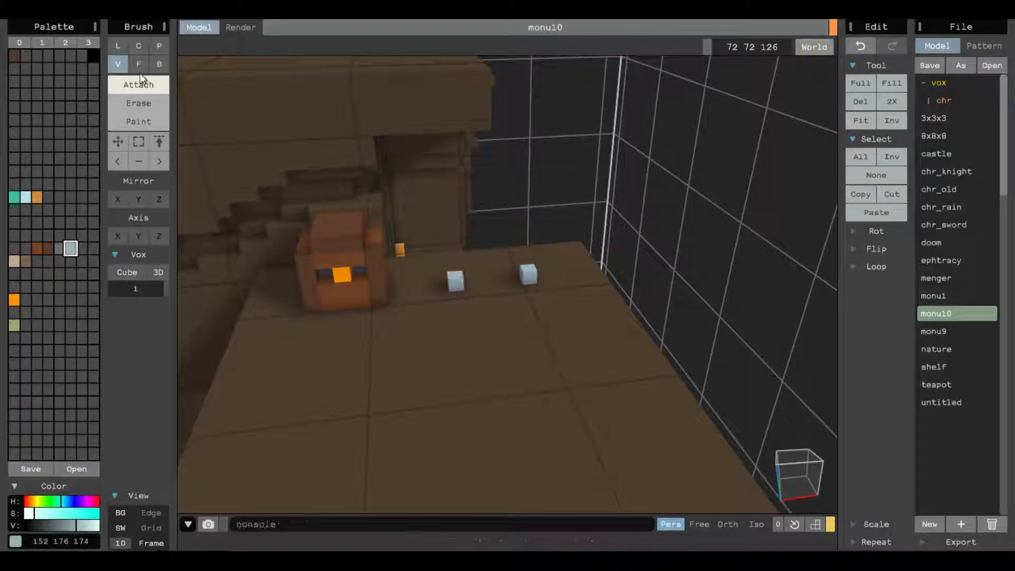
left_click(159, 64)
left_click(457, 279)
left_click_drag(462, 275, 528, 268)
left_click_drag(454, 258, 528, 257)
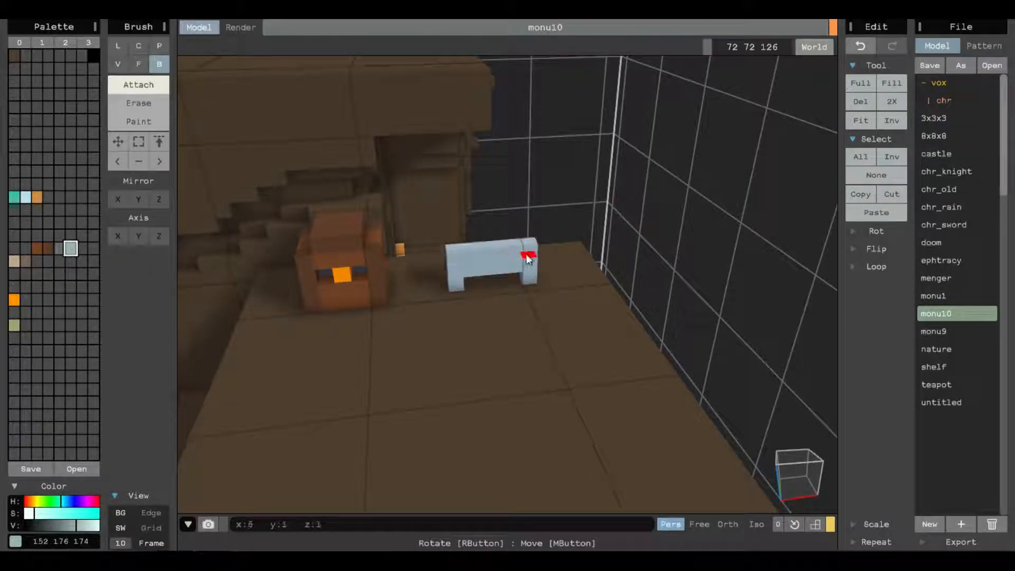
left_click_drag(451, 256, 529, 252)
right_click_drag(484, 271, 458, 265)
Extrude the pale bar's front face forward and its back face outward by one layer using face mode.
left_click(138, 64)
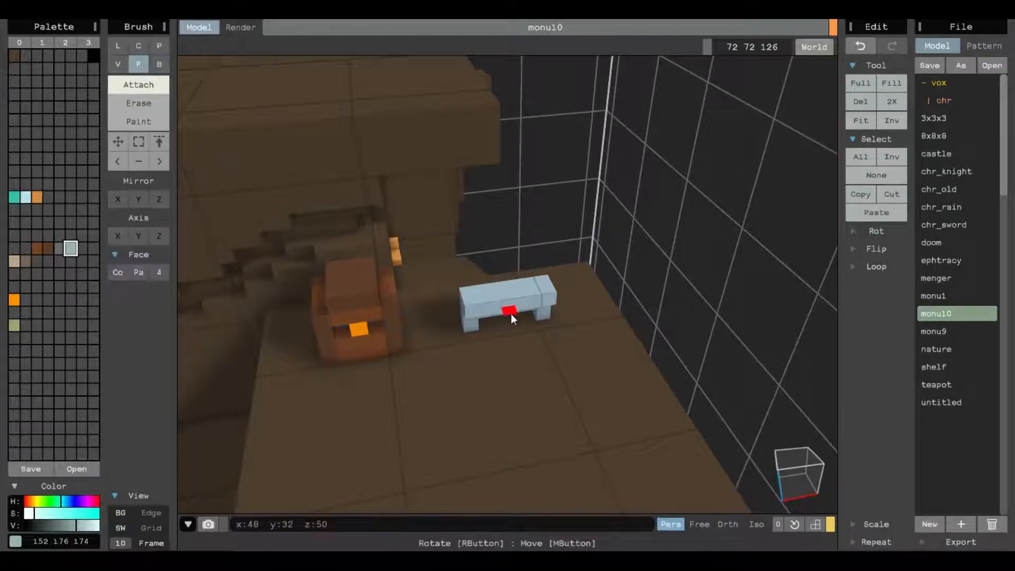
left_click_drag(508, 309, 515, 322)
right_click_drag(492, 290, 623, 270)
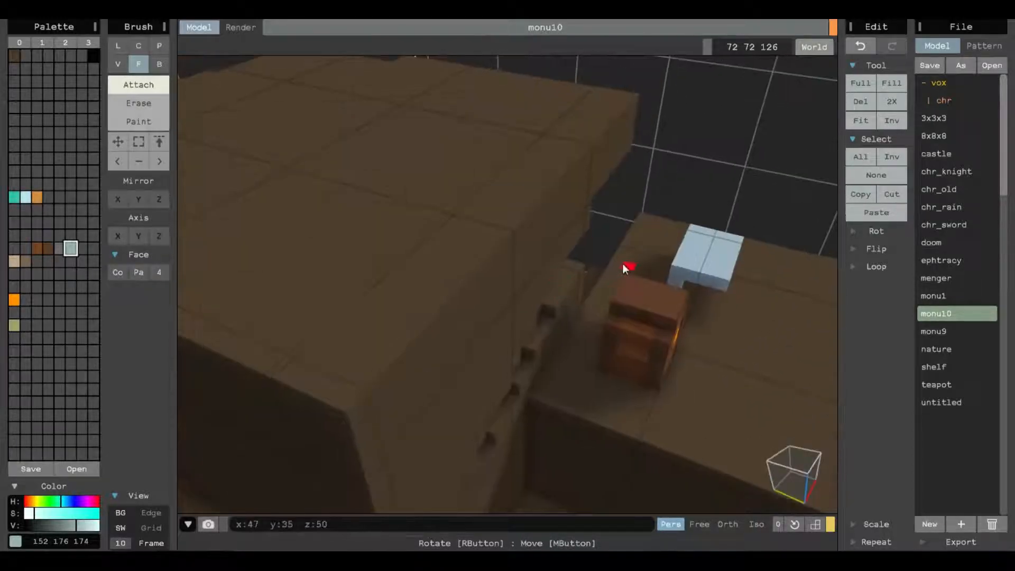
middle_click_drag(623, 270, 475, 336)
scroll(475, 336, "up", 2)
right_click_drag(475, 337, 644, 332)
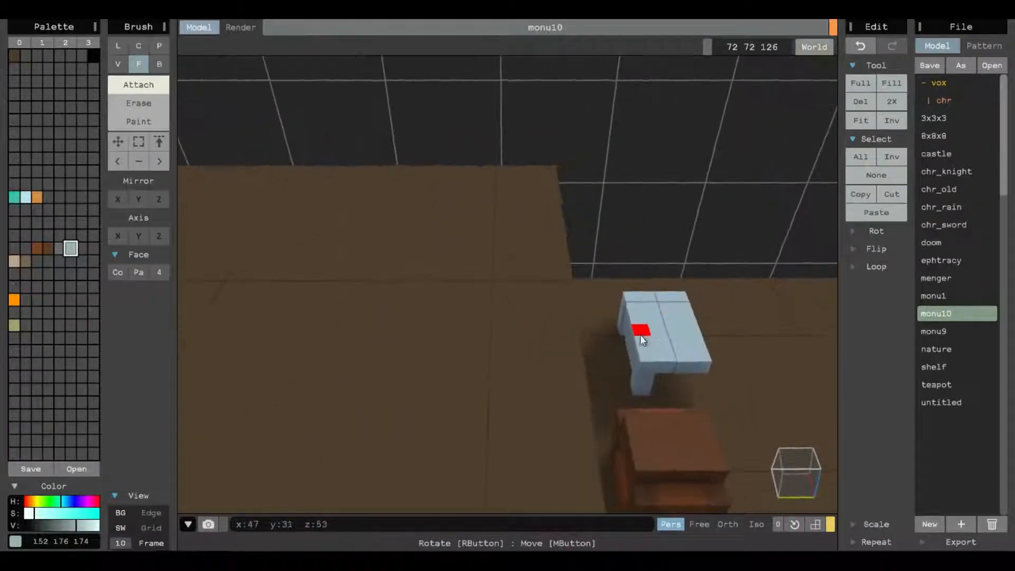
mouse_move(632, 337)
left_mouse_down()
mouse_move(612, 341)
mouse_move(627, 341)
left_mouse_up()
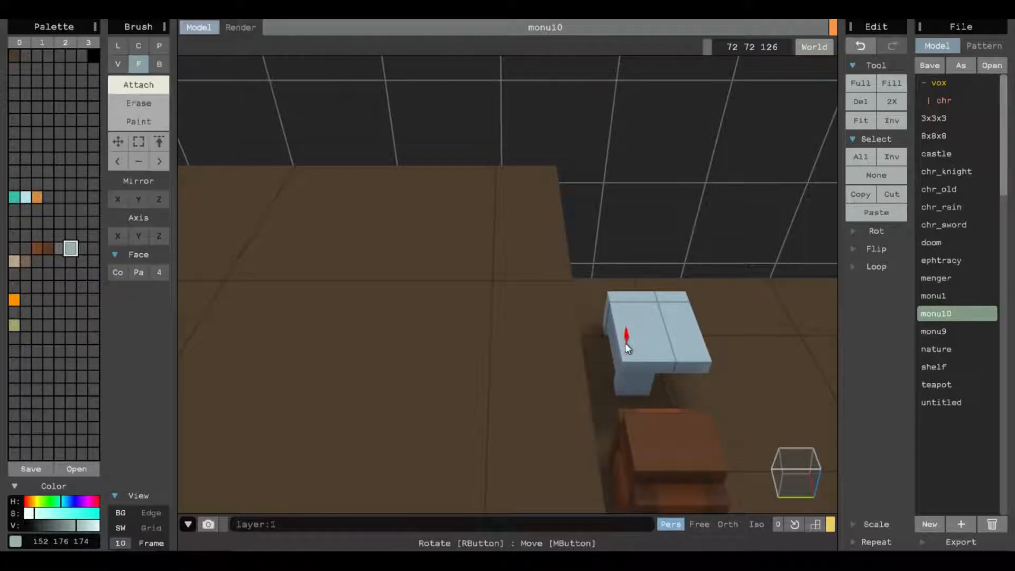
right_click_drag(629, 350, 542, 327)
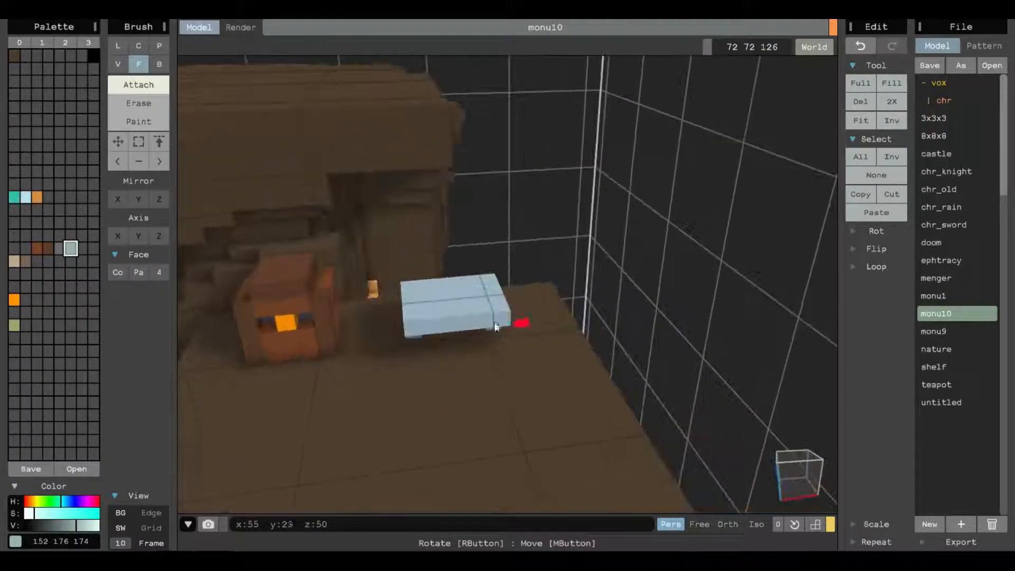
Attach single voxels along both sides at the back of the pale slab to widen it.
left_click(121, 62)
mouse_move(296, 275)
right_mouse_down()
mouse_move(355, 264)
mouse_move(510, 340)
mouse_move(455, 302)
mouse_move(436, 261)
mouse_move(521, 290)
right_mouse_up()
left_click(439, 285)
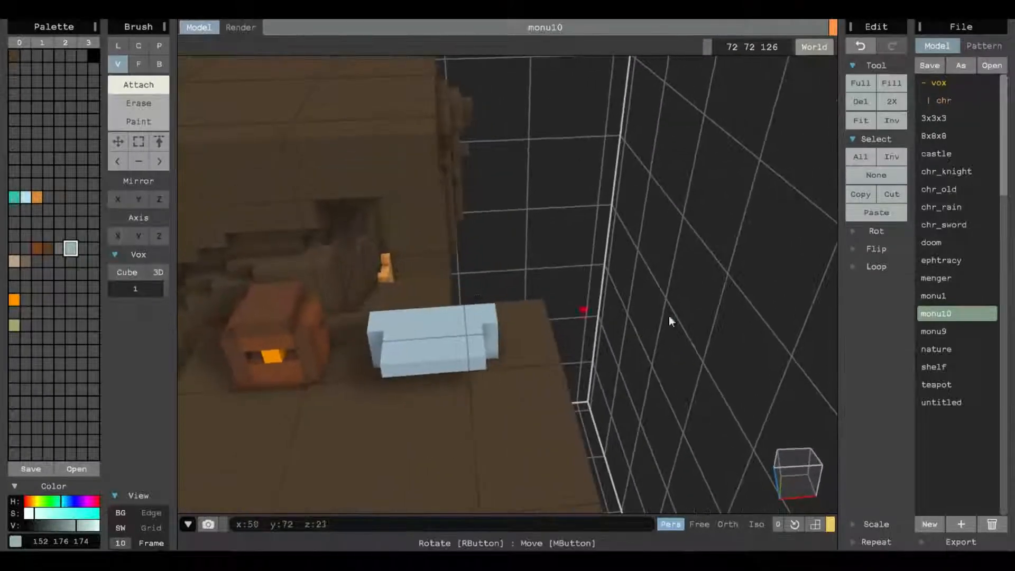
middle_click_drag(363, 360, 387, 360)
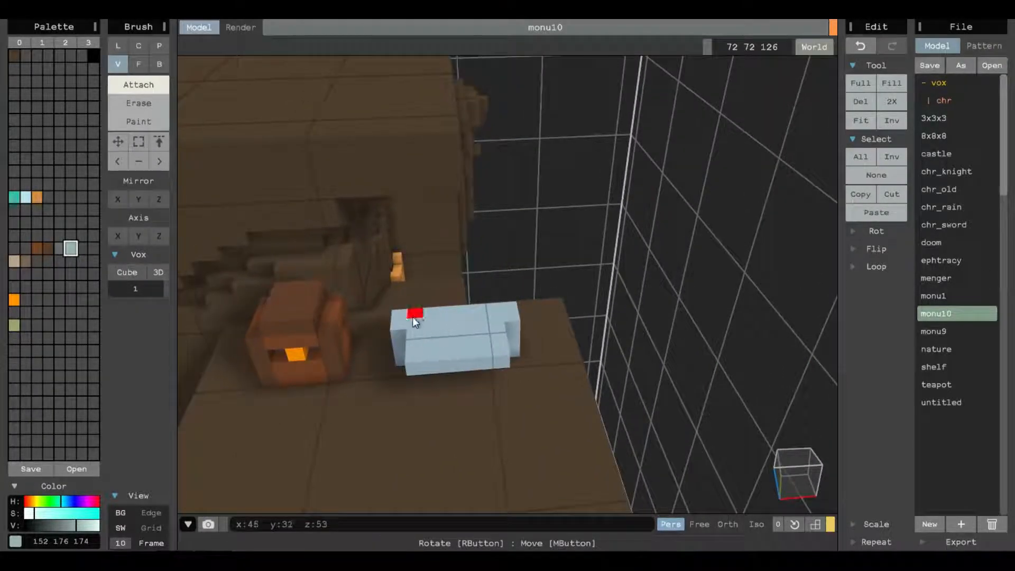
Undo the single voxels drawn on top of the slab and extrude its top faces upward into a tall torso block.
left_click_drag(413, 317, 494, 347)
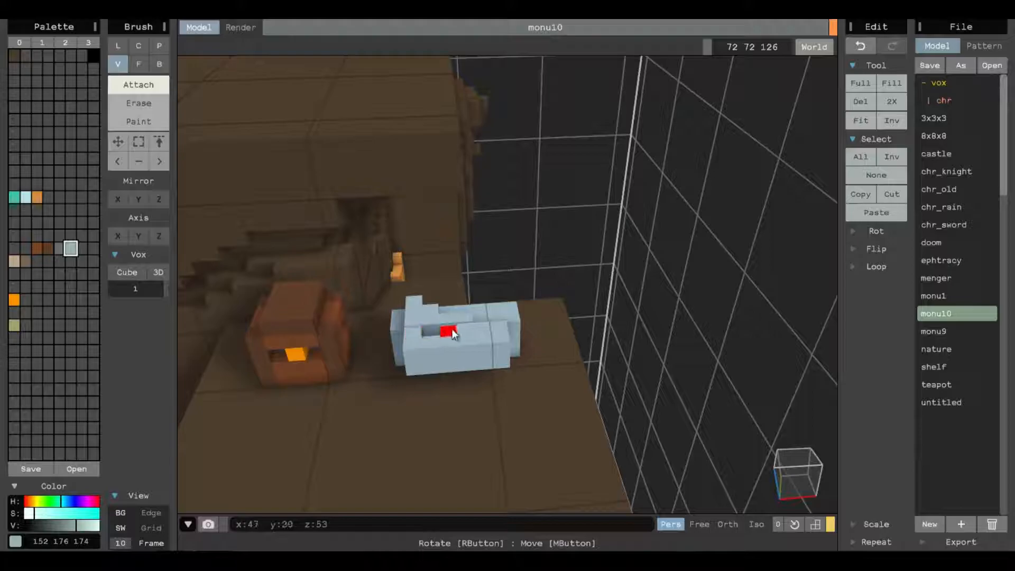
key("ctrl+z")
left_click(138, 64)
mouse_move(465, 336)
left_mouse_down()
mouse_move(474, 224)
mouse_move(474, 237)
left_mouse_up()
mouse_move(482, 307)
right_mouse_down()
mouse_move(492, 259)
mouse_move(503, 266)
right_mouse_up()
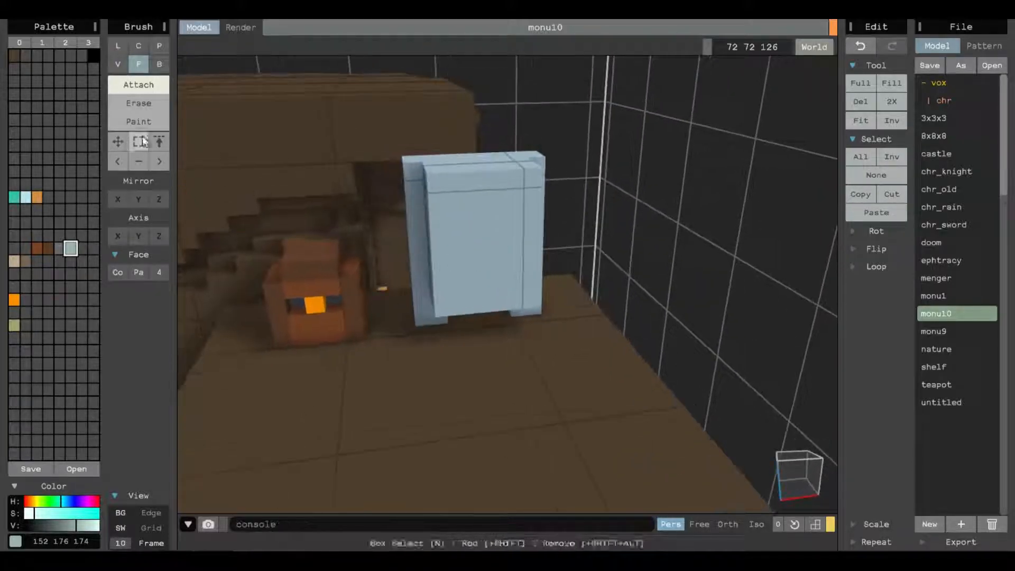
Erase single voxels from the upper part of the side columns on both sides of the torso block.
left_click(117, 64)
left_click(150, 105)
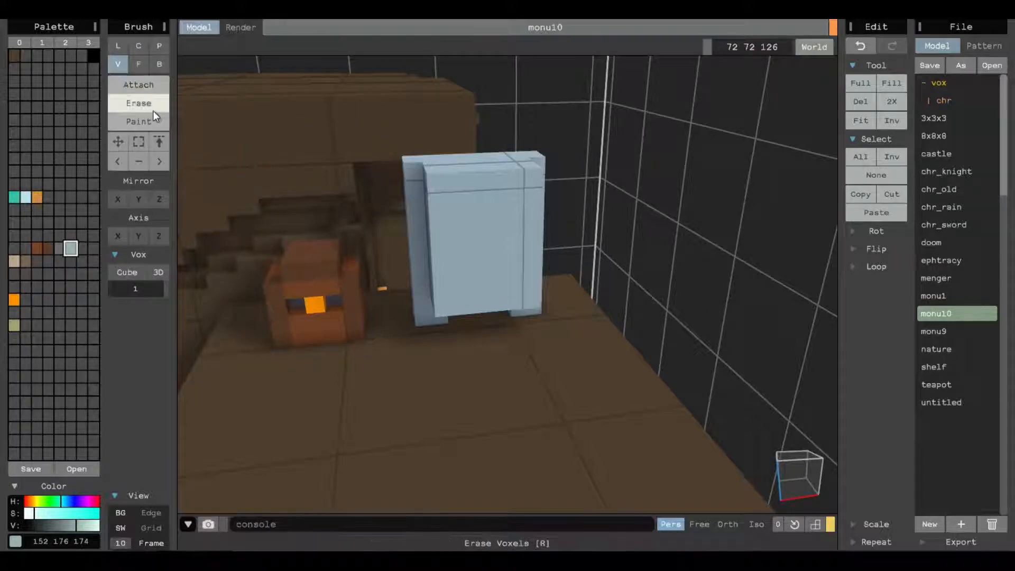
left_click(409, 177)
left_click(410, 184)
left_click(412, 198)
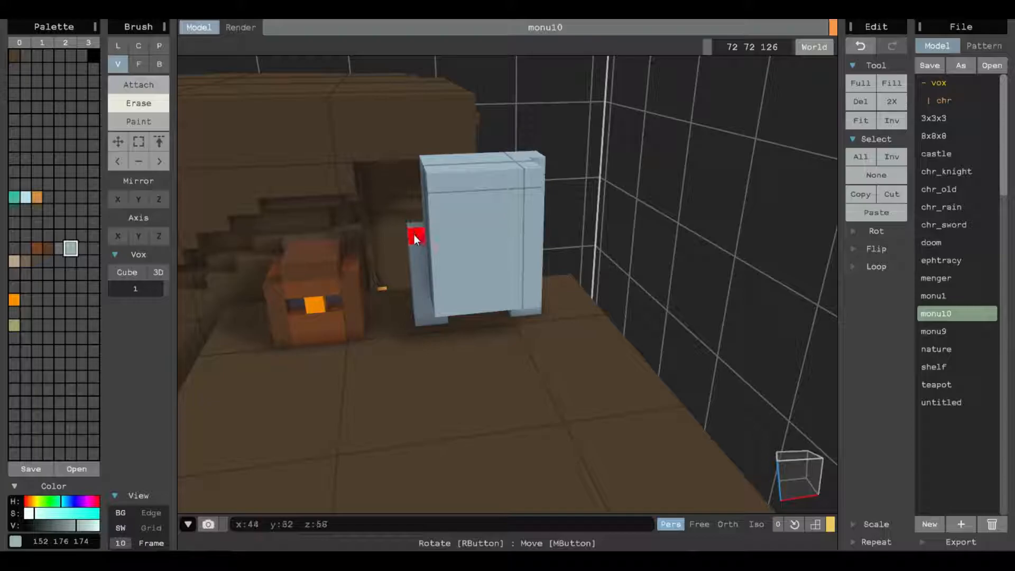
right_click_drag(576, 275, 531, 269)
right_click_drag(457, 243, 500, 207)
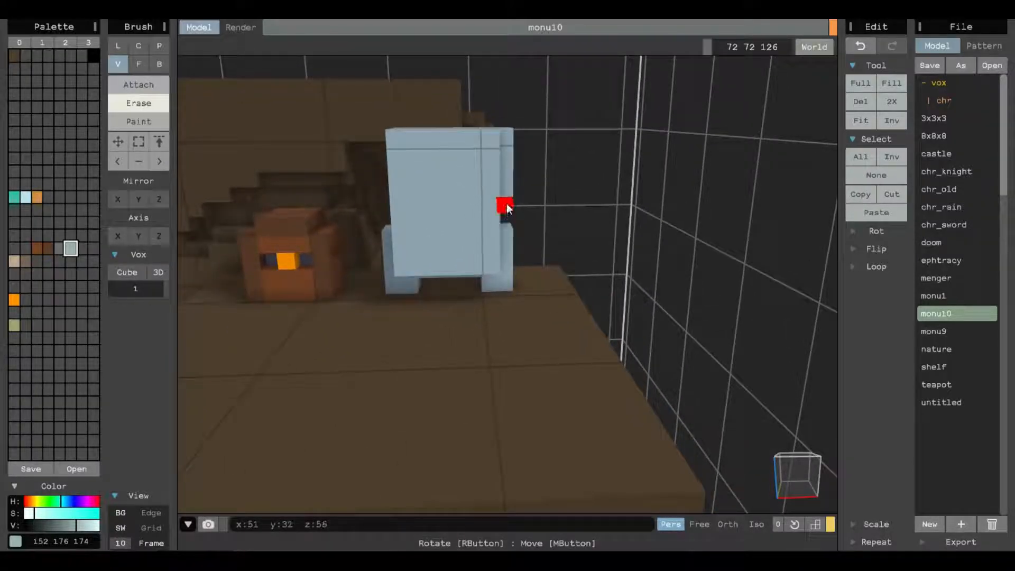
left_click(505, 181)
right_click_drag(505, 173, 479, 237)
right_click_drag(482, 220, 253, 211)
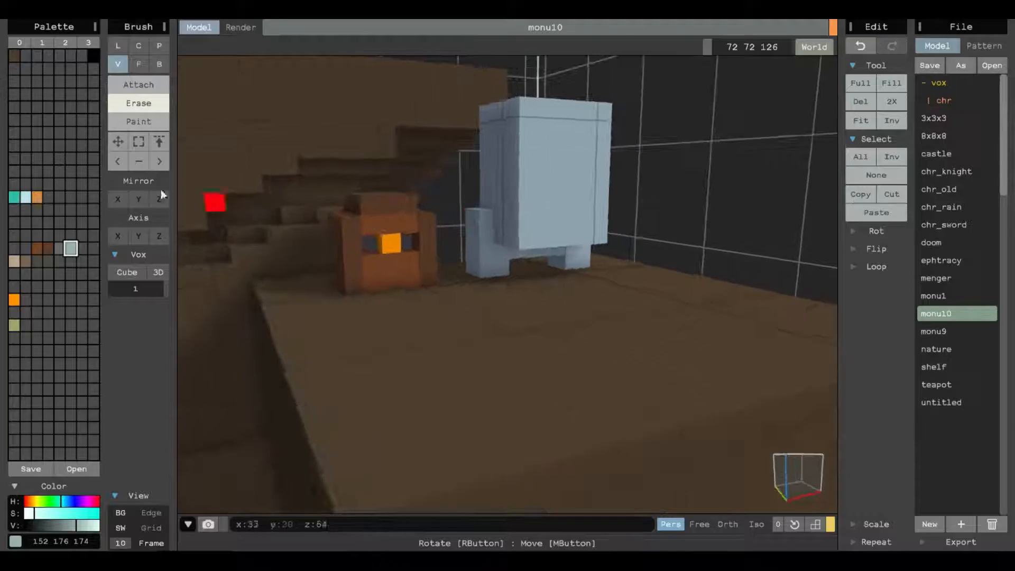
Carve rib gaps and a pelvis shape into the front of the torso by erasing single voxels.
mouse_move(756, 174)
right_mouse_down()
mouse_move(386, 255)
mouse_move(554, 177)
mouse_move(503, 231)
mouse_move(464, 227)
right_mouse_up()
mouse_move(464, 227)
left_mouse_down()
mouse_move(475, 217)
mouse_move(478, 237)
mouse_move(445, 268)
mouse_move(455, 161)
left_mouse_up()
right_click_drag(497, 168, 489, 304)
left_click(522, 238)
left_click(536, 237)
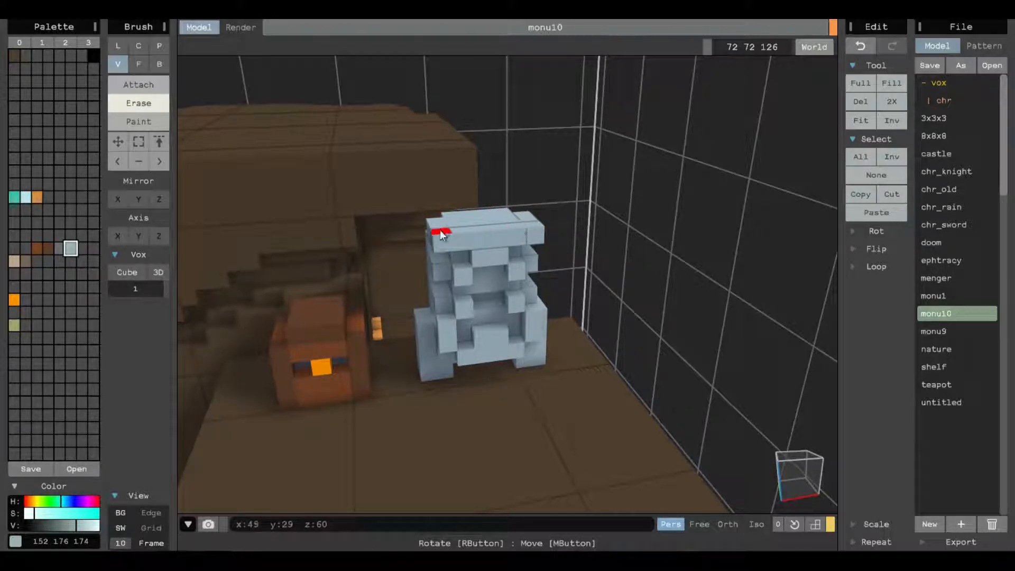
Attach a neck and a wider head base above the shoulders, and extrude the base upward into a block head.
left_click(134, 79)
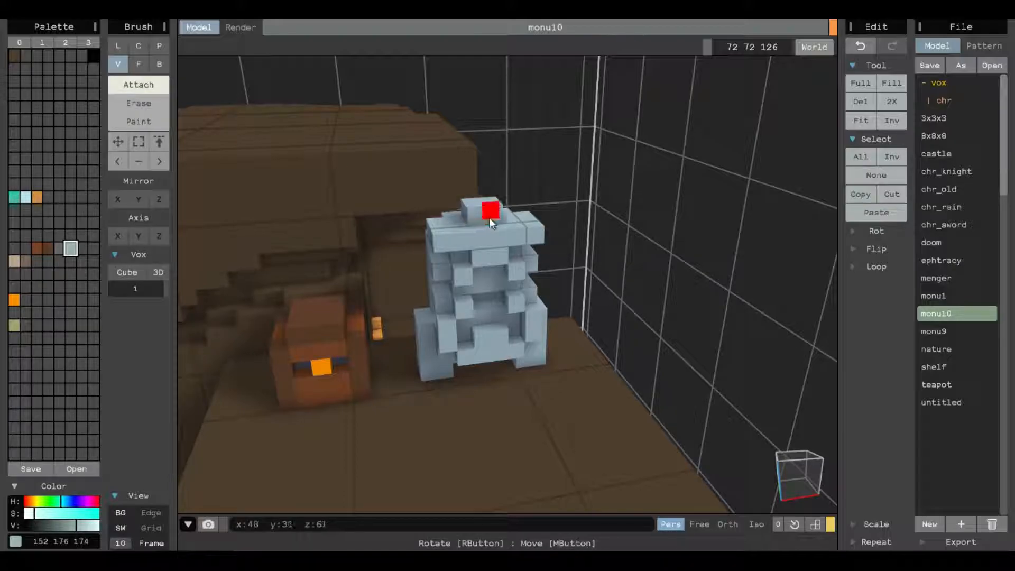
left_click(475, 209)
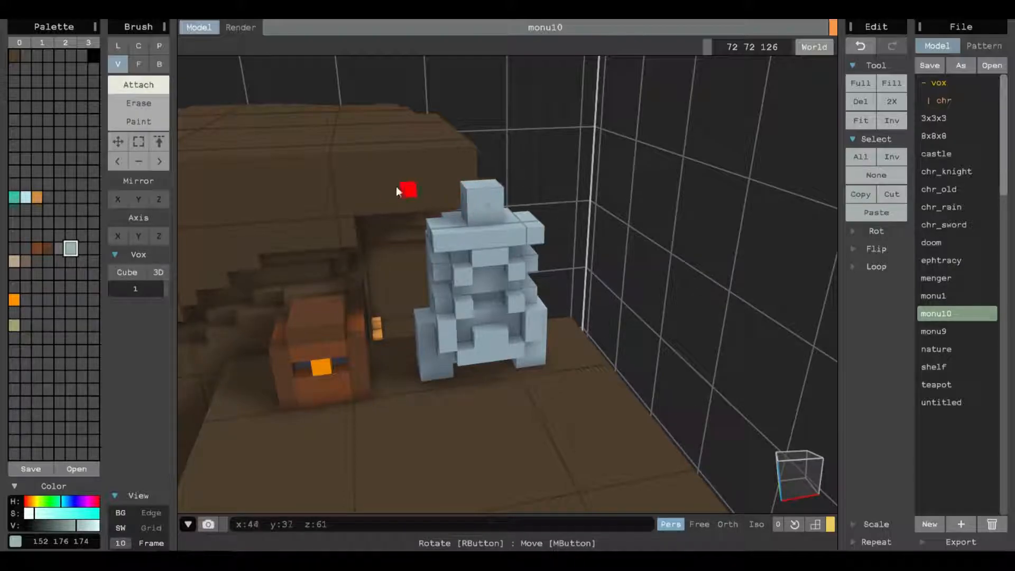
right_click_drag(462, 195, 490, 217)
left_click(507, 201)
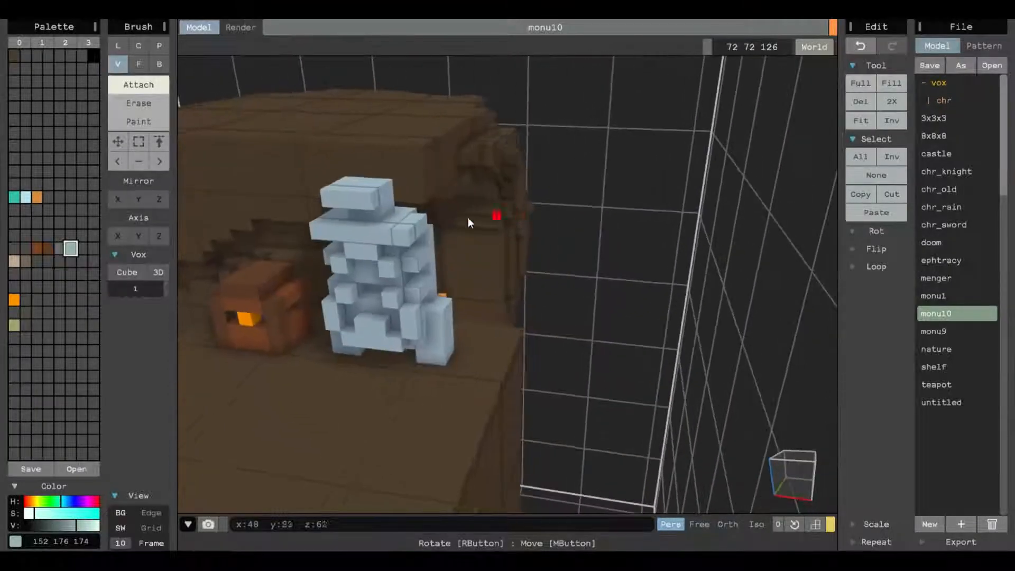
left_click(386, 196)
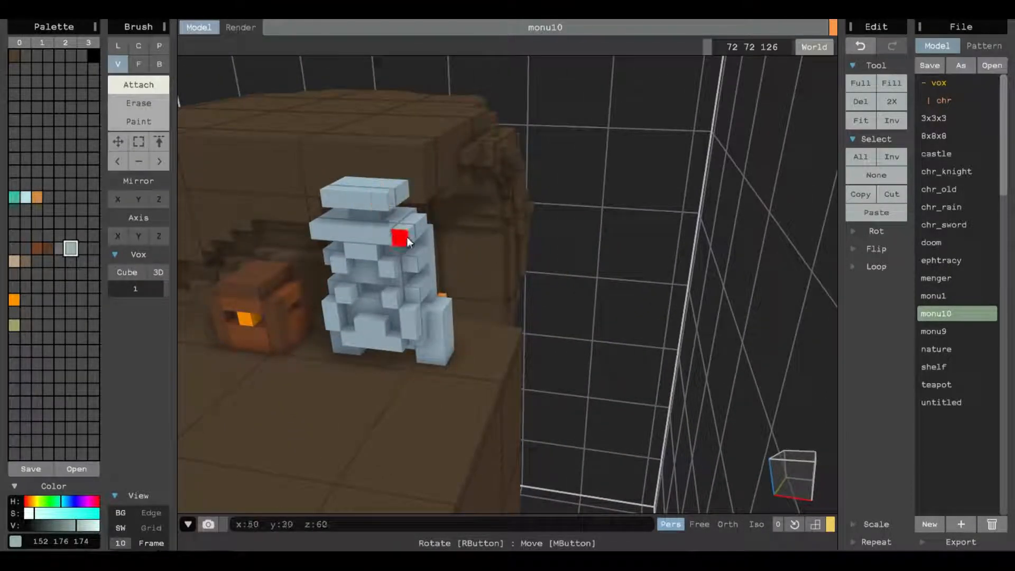
mouse_move(490, 233)
right_mouse_down()
mouse_move(603, 270)
mouse_move(585, 280)
mouse_move(687, 282)
mouse_move(595, 282)
mouse_move(315, 224)
mouse_move(311, 258)
mouse_move(395, 262)
mouse_move(398, 245)
right_mouse_up()
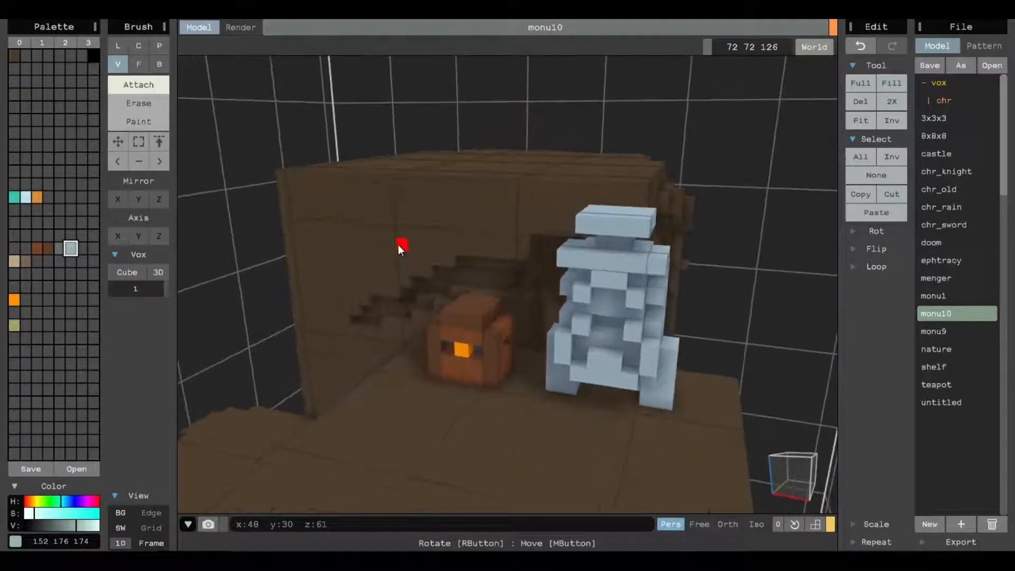
left_click(138, 64)
left_click_drag(598, 221, 601, 167)
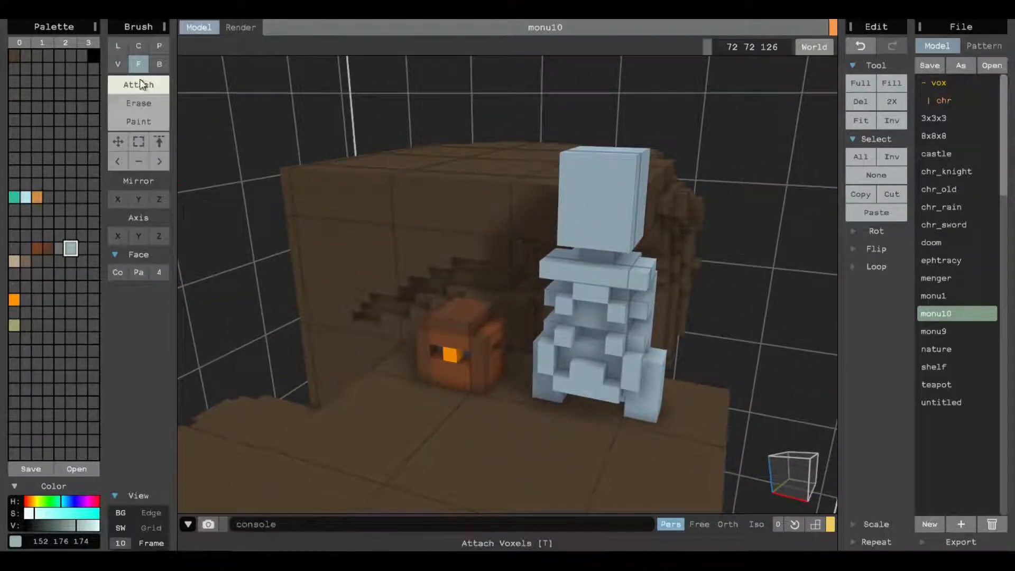
Erase the surplus voxels around one hip and leg of the pale figure to slim the leg.
left_click(142, 103)
right_click_drag(696, 335, 682, 331)
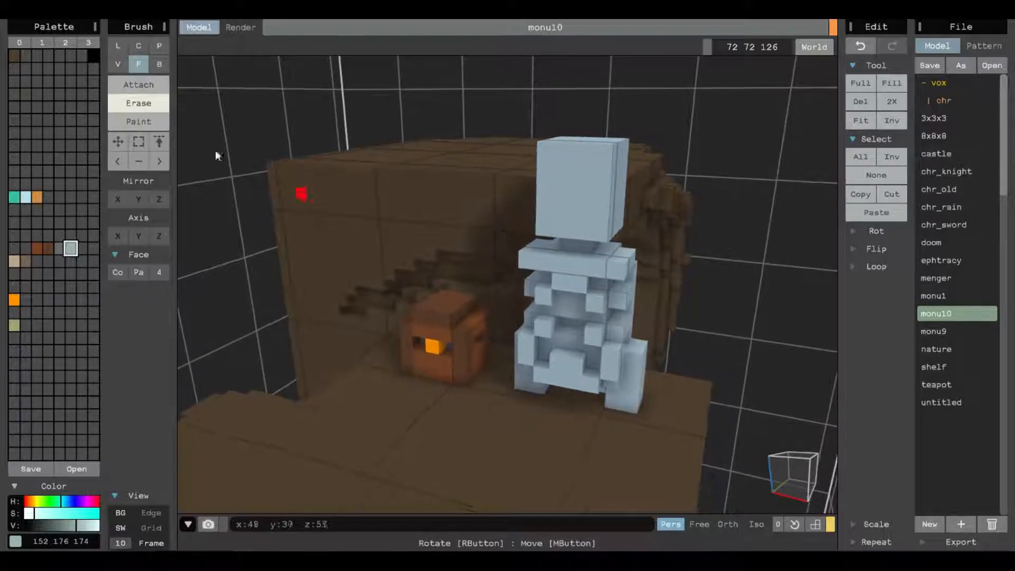
left_click(116, 66)
right_click_drag(794, 410, 768, 392)
left_click(506, 289)
left_click(519, 290)
left_click(506, 303)
left_click(519, 306)
left_click(509, 323)
left_click(520, 331)
left_click(508, 341)
left_click(520, 341)
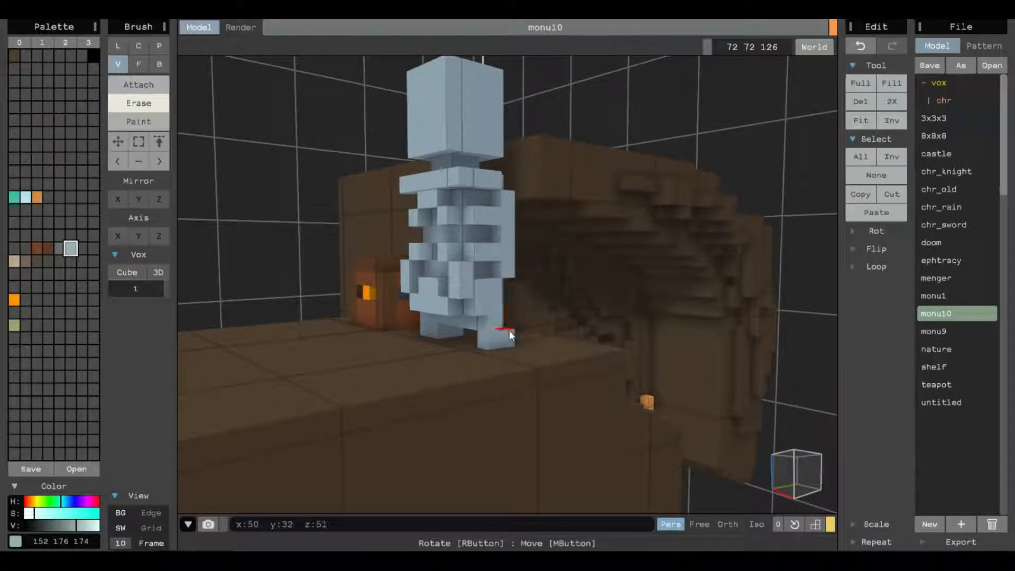
Trim the surplus voxels around the figure's other leg and check both legs from behind.
right_click_drag(467, 344, 661, 306)
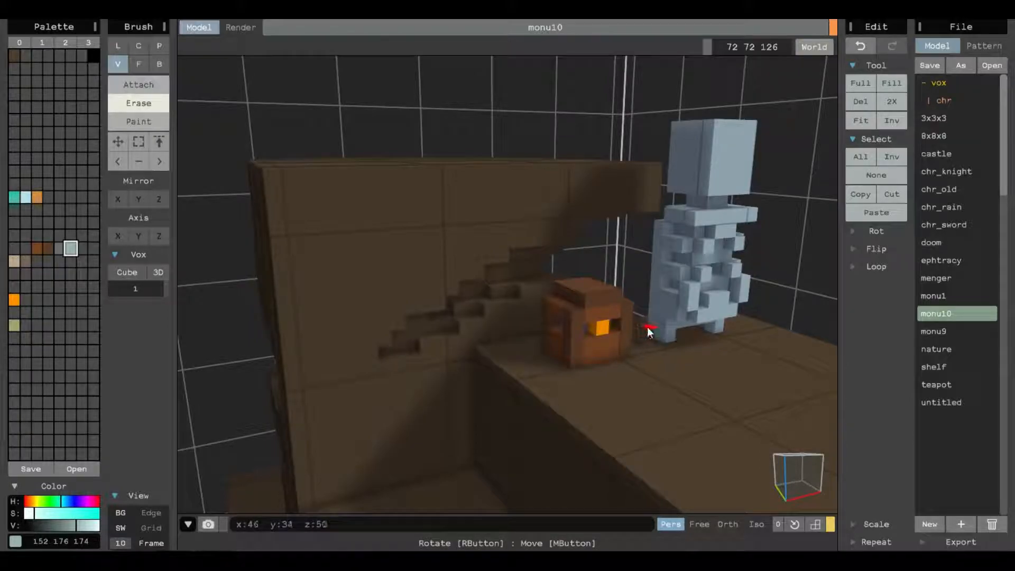
right_click_drag(655, 306, 514, 306)
middle_click_drag(514, 307, 685, 370)
right_click_drag(566, 379, 537, 379)
scroll(537, 379, "up", 5)
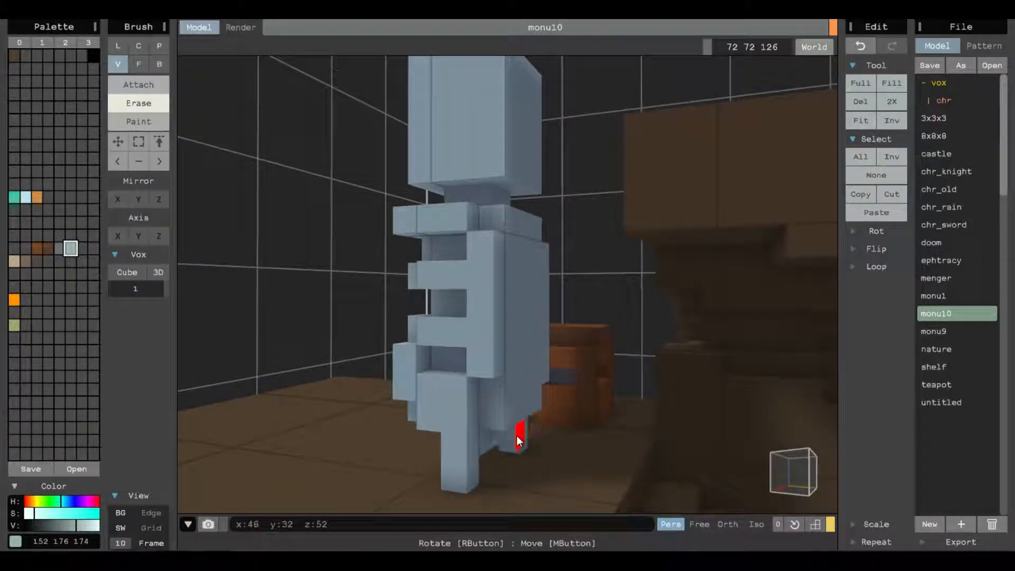
Turn on the edge and grid display and turn off the frame display.
left_click(152, 512)
right_click_drag(460, 351, 412, 372)
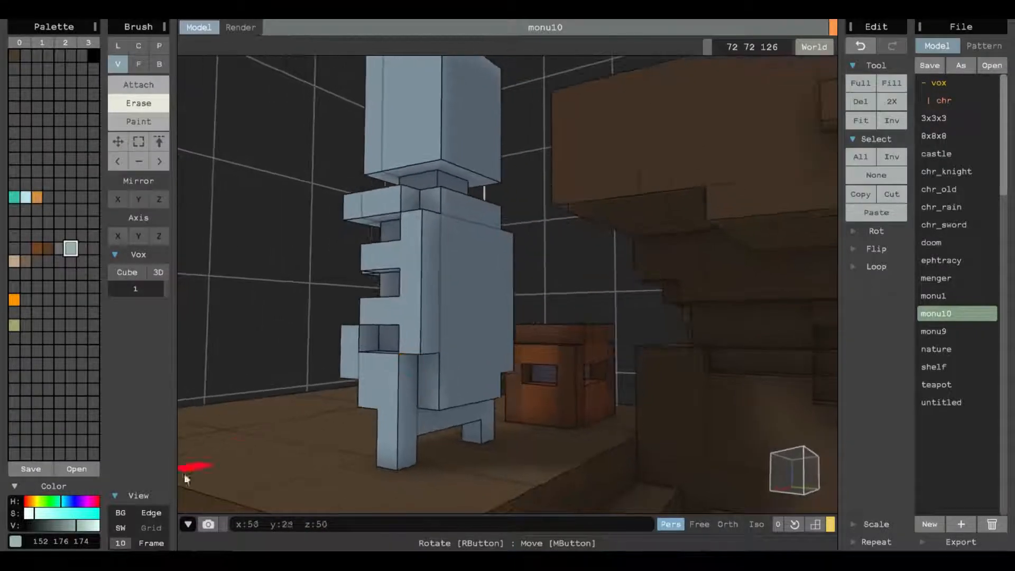
left_click(151, 527)
left_click(153, 545)
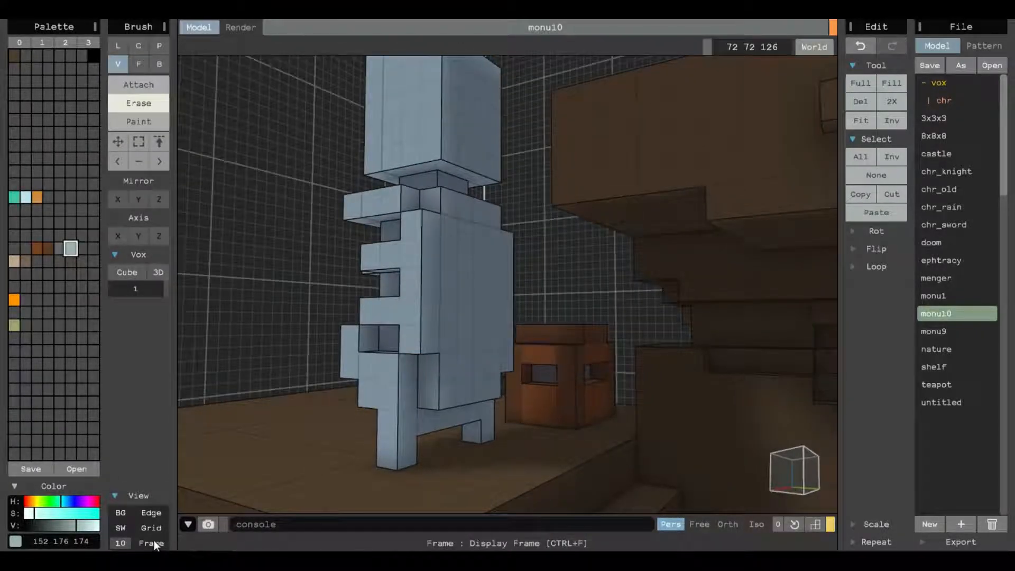
Toggle the shadow and background display off and on to compare how the model looks.
left_click(123, 526)
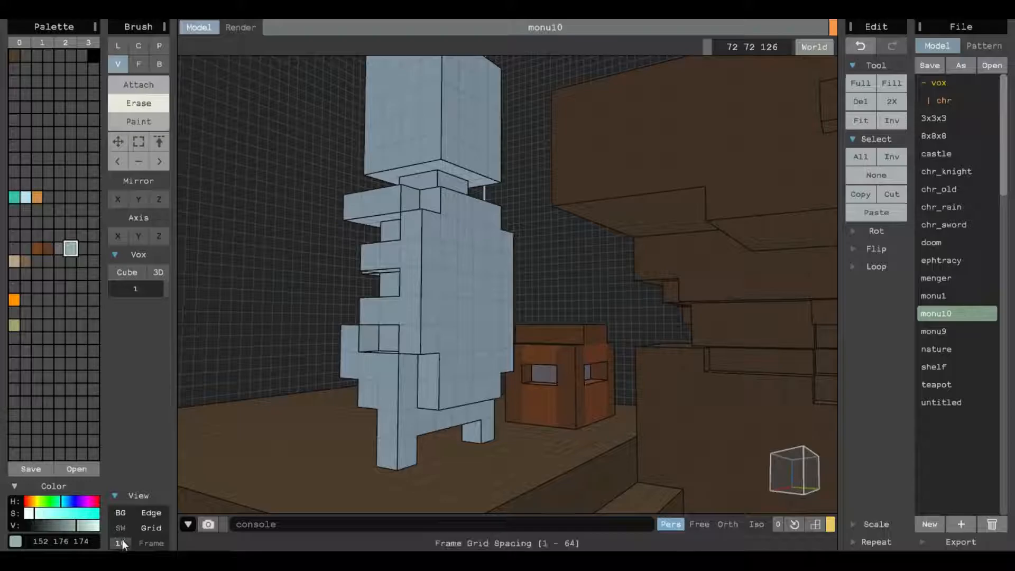
left_click(123, 529)
left_click(124, 514)
left_click(125, 524)
left_click(122, 526)
left_click(122, 527)
left_click(122, 527)
left_click(122, 528)
left_click(122, 527)
left_click(122, 527)
left_click(123, 527)
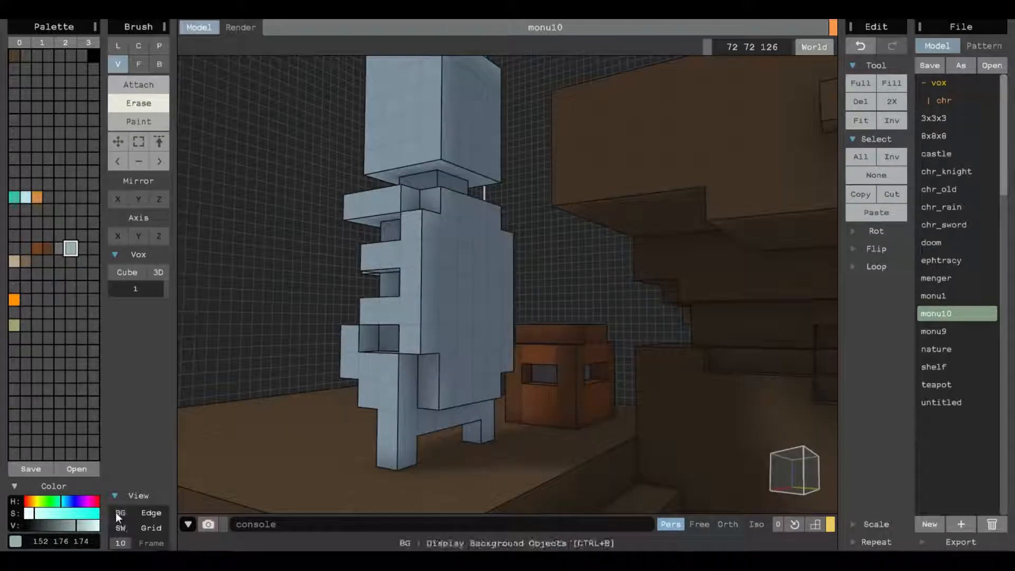
left_click(120, 522)
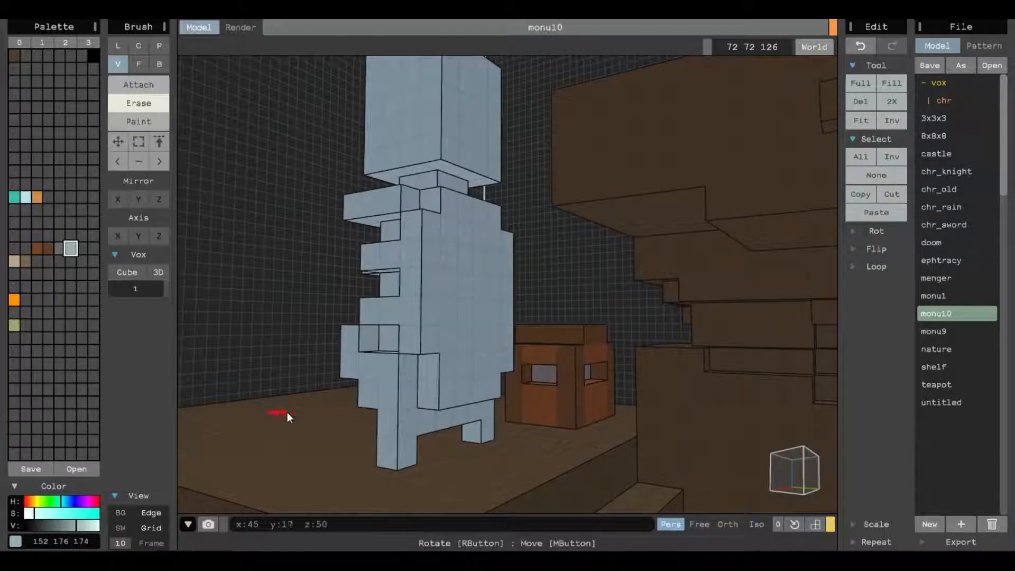
scroll(311, 404, "down", 5)
scroll(318, 405, "down", 5)
left_click(124, 515)
left_click(123, 528)
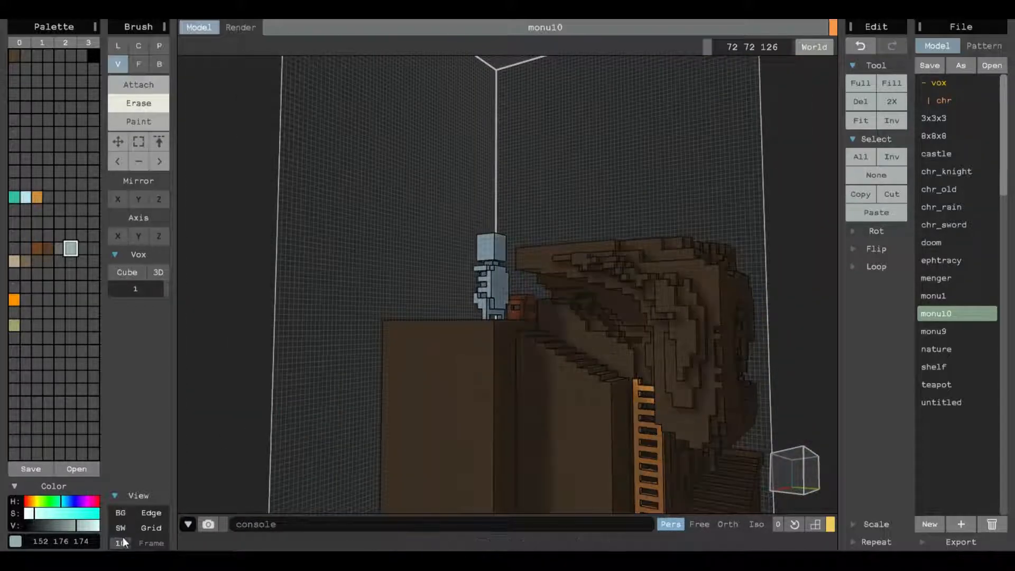
Refine the skeleton figure by adding arms at the shoulders and shaping its head with two eye sockets.
scroll(509, 360, "up", 6)
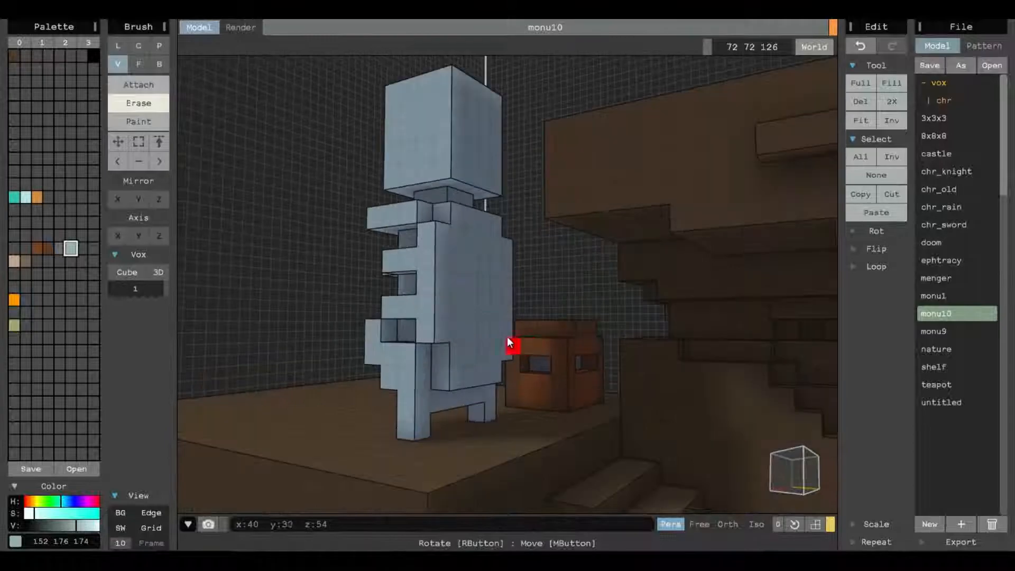
scroll(455, 353, "up", 3)
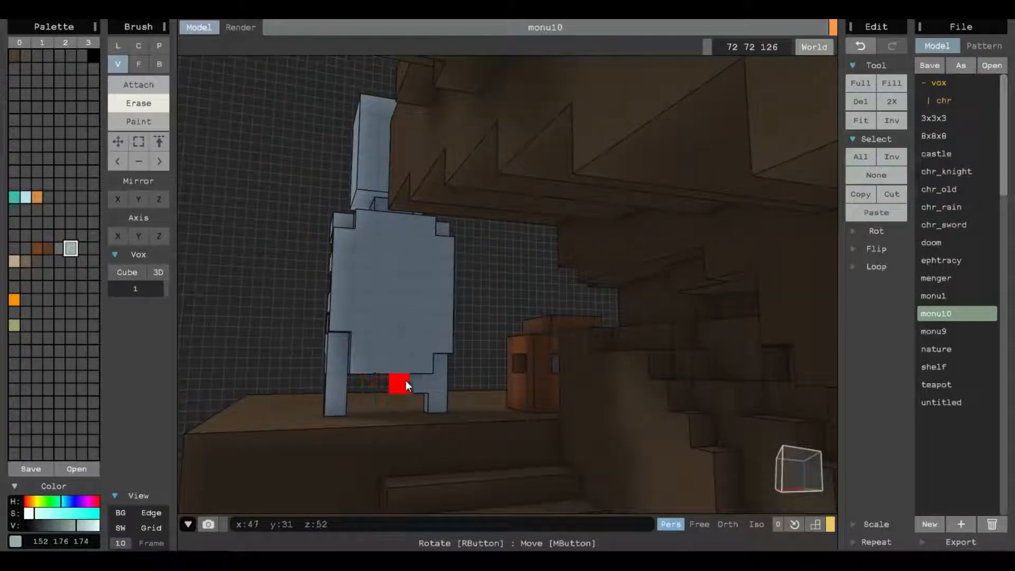
mouse_move(417, 346)
right_mouse_down()
mouse_move(492, 390)
mouse_move(476, 199)
mouse_move(512, 204)
mouse_move(564, 288)
mouse_move(616, 146)
mouse_move(642, 217)
mouse_move(521, 178)
mouse_move(546, 189)
mouse_move(570, 173)
mouse_move(539, 173)
mouse_move(647, 243)
mouse_move(503, 244)
mouse_move(639, 220)
mouse_move(507, 243)
mouse_move(673, 294)
mouse_move(705, 290)
mouse_move(580, 295)
mouse_move(592, 288)
mouse_move(634, 296)
mouse_move(582, 316)
mouse_move(668, 398)
mouse_move(635, 379)
mouse_move(723, 384)
mouse_move(518, 355)
right_mouse_up()
key("t")
left_click(570, 175)
left_click(538, 172)
left_click(654, 248)
key("r")
Turn off the grid and edge display and frame the whole skeleton figure on the rock.
left_click(123, 528)
left_click(124, 528)
left_click(147, 526)
left_click(148, 515)
mouse_move(199, 506)
right_mouse_down()
mouse_move(469, 374)
mouse_move(367, 355)
mouse_move(446, 350)
right_mouse_up()
Set the voxel brush size to 2 and erase irregular chunks along the edges of the rock blocks.
left_click(161, 64)
left_click(122, 70)
left_click_drag(141, 288, 114, 283)
type("2")
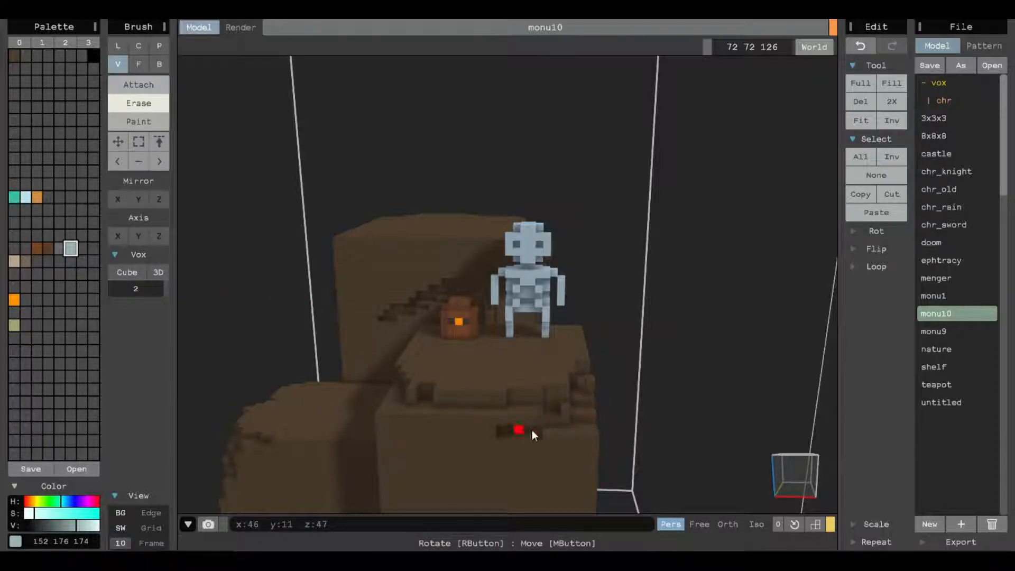
mouse_move(568, 364)
left_mouse_down()
mouse_move(567, 375)
mouse_move(486, 394)
left_mouse_up()
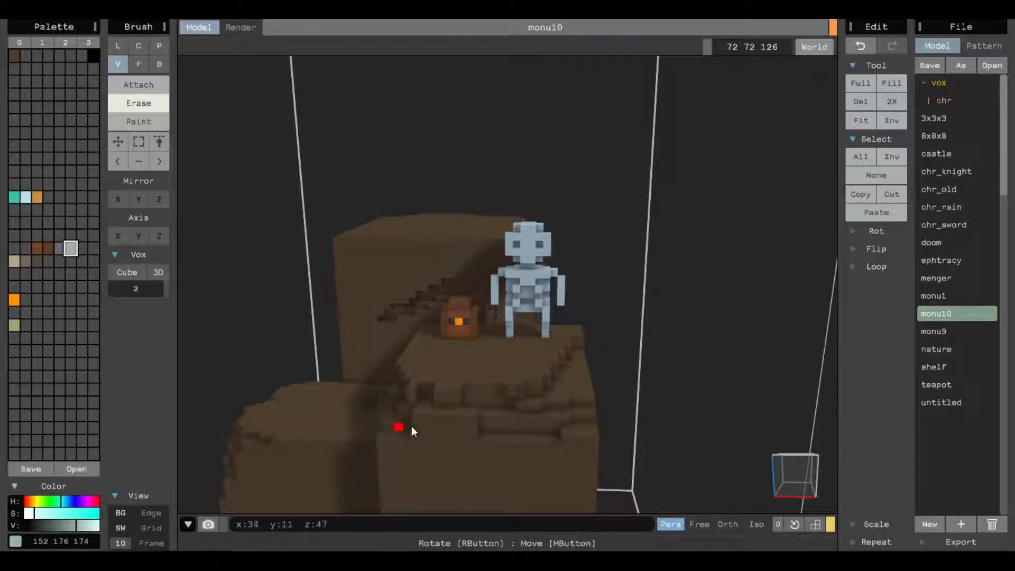
right_click_drag(557, 353, 363, 211)
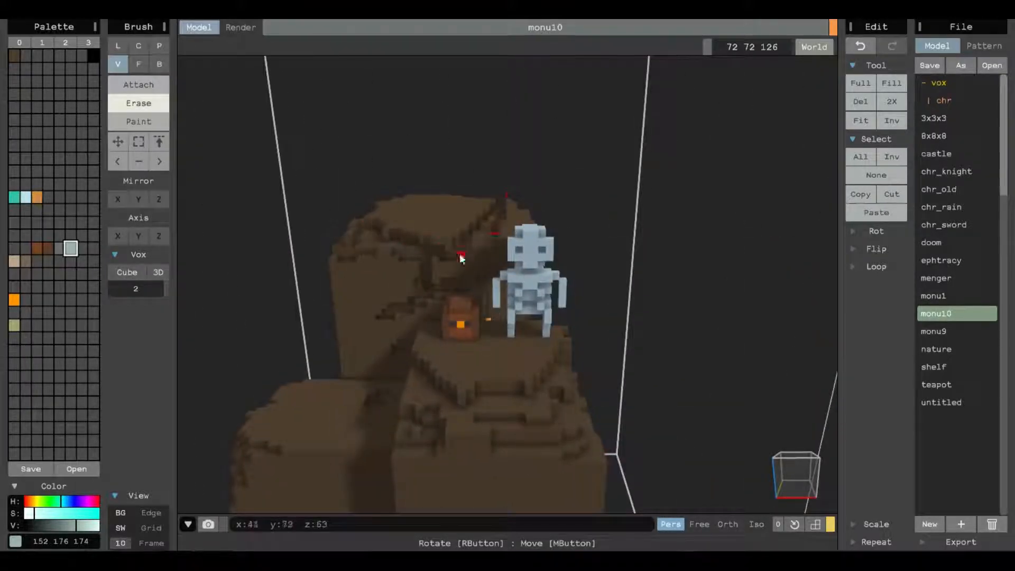